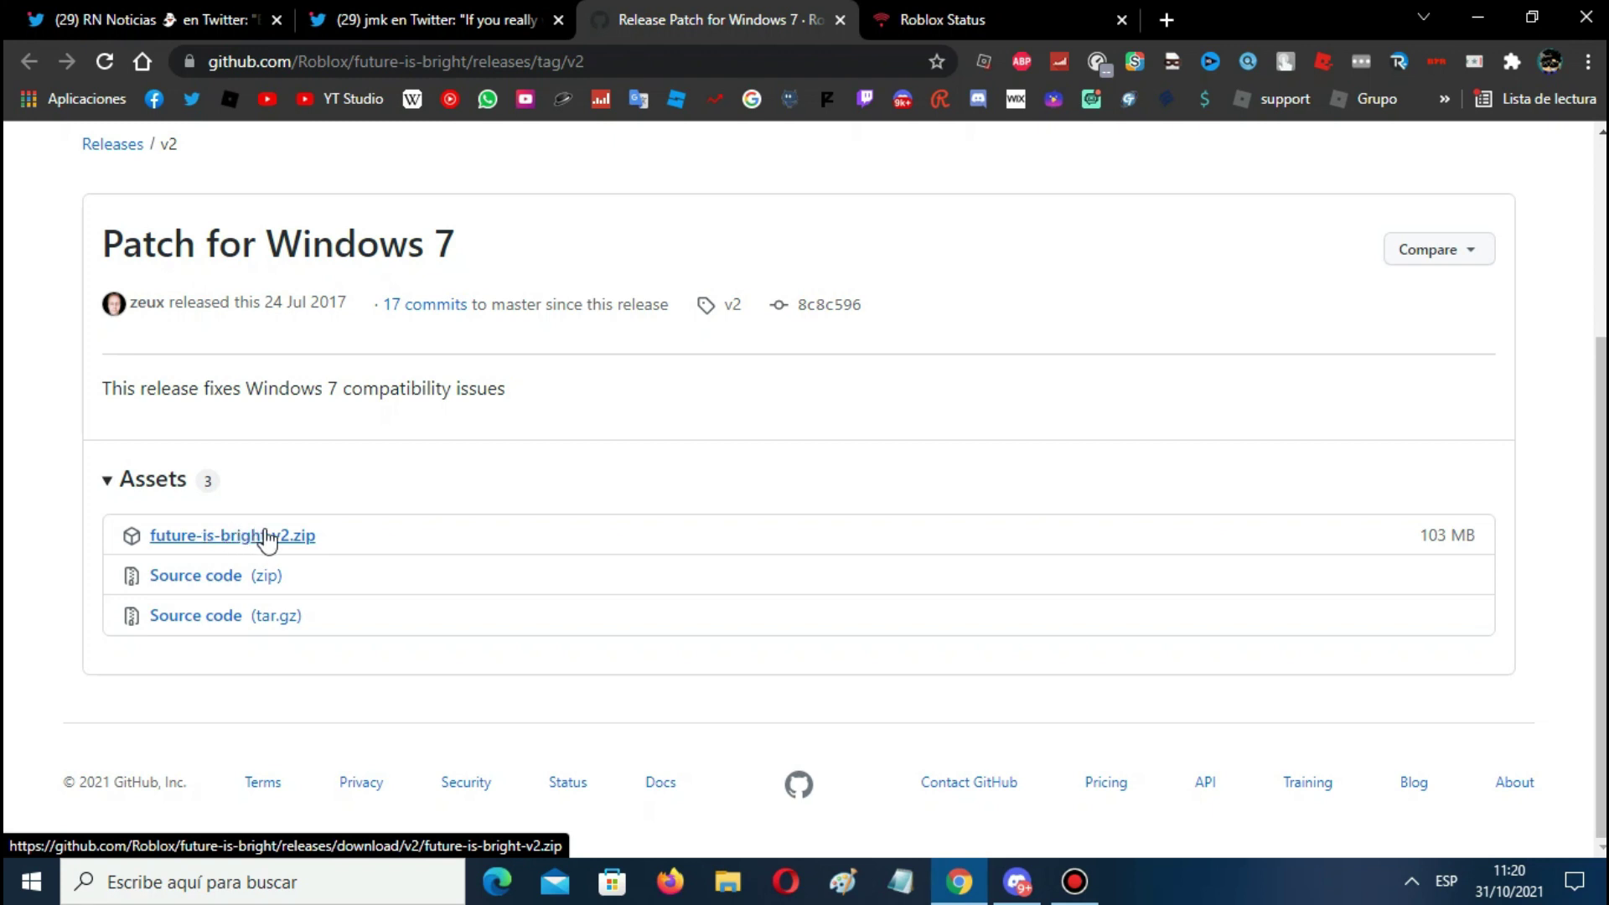
Start downloading future-is-bright-v2.zip from the Patch for Windows 7 release assets and cancel the download
click(267, 540)
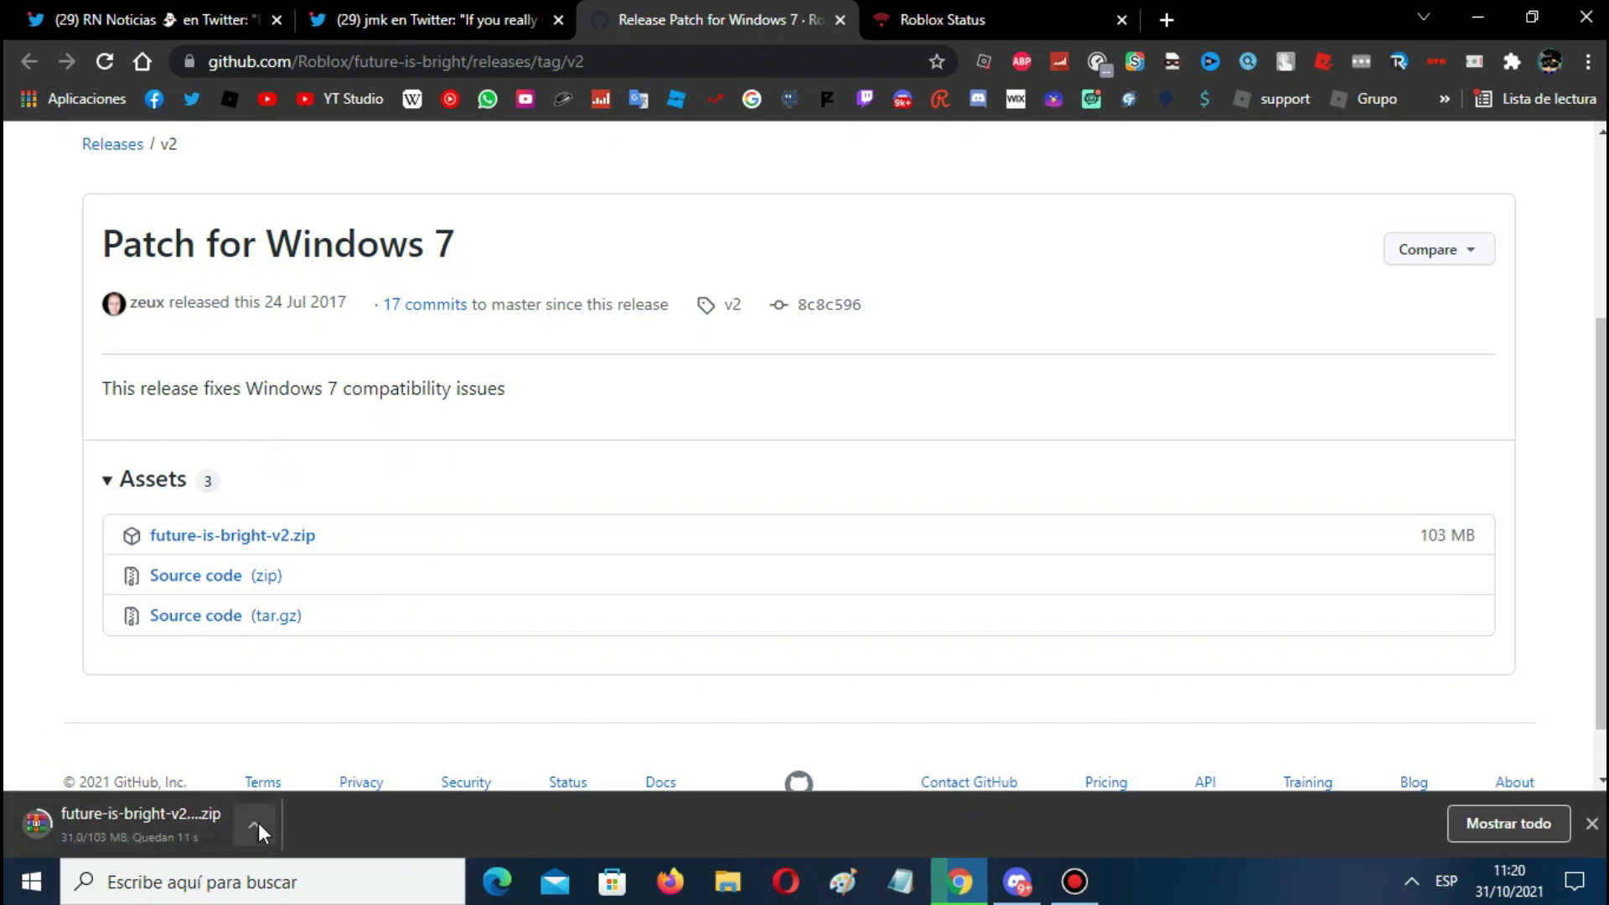
click(254, 823)
click(289, 783)
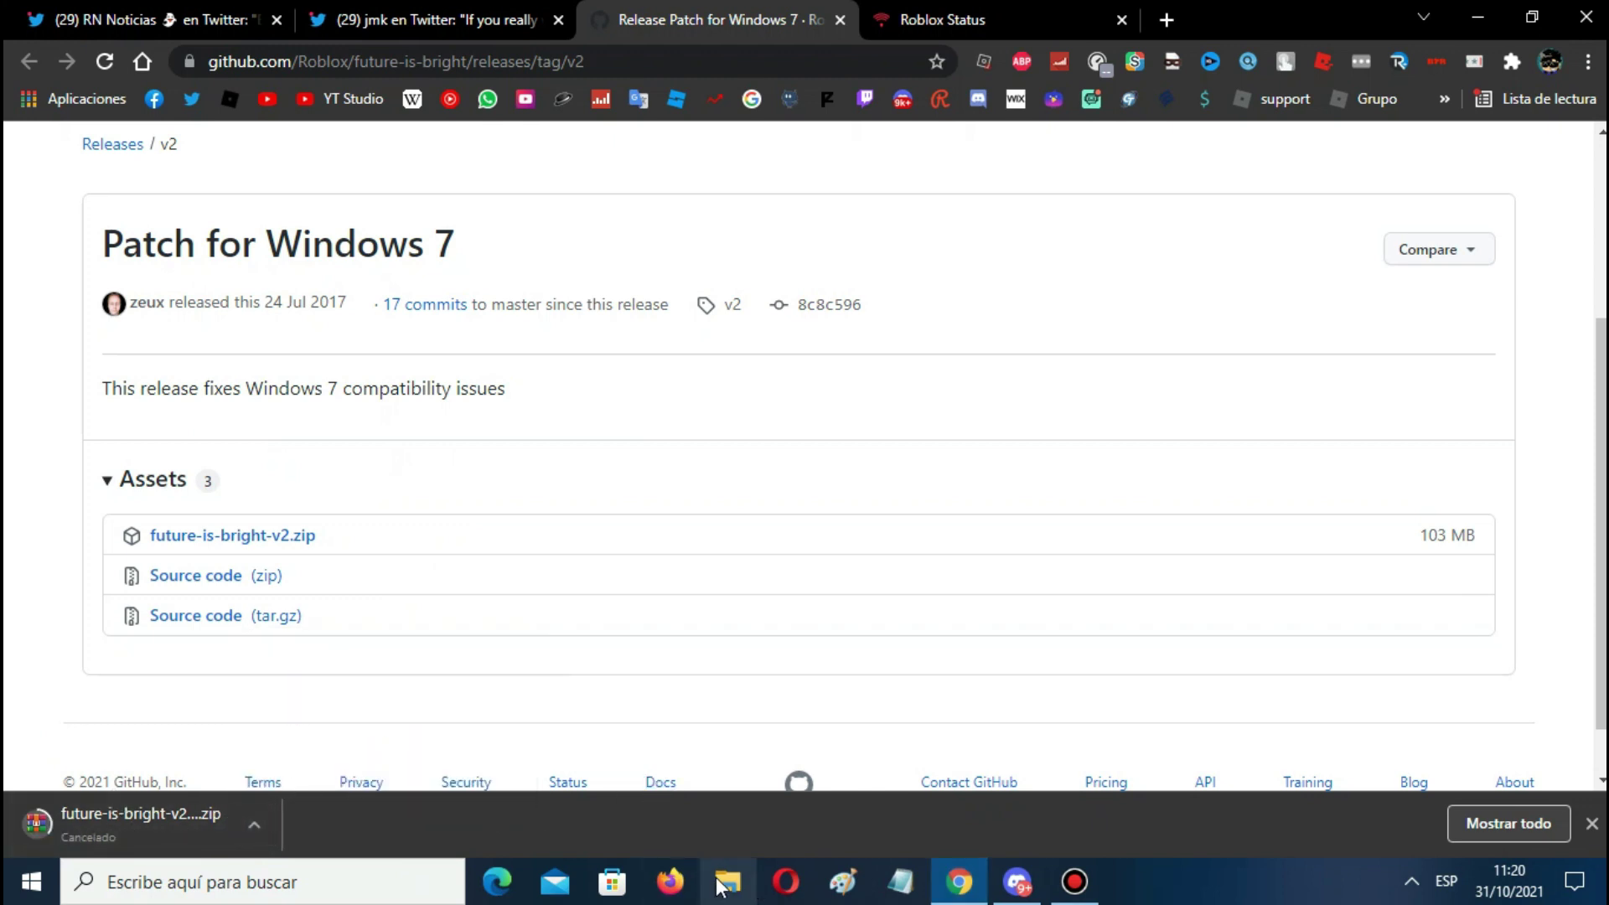
Find the future-is-bright-v2 archive in the Descargas folder of File Explorer and switch to the browser's WinRAR download page
click(719, 884)
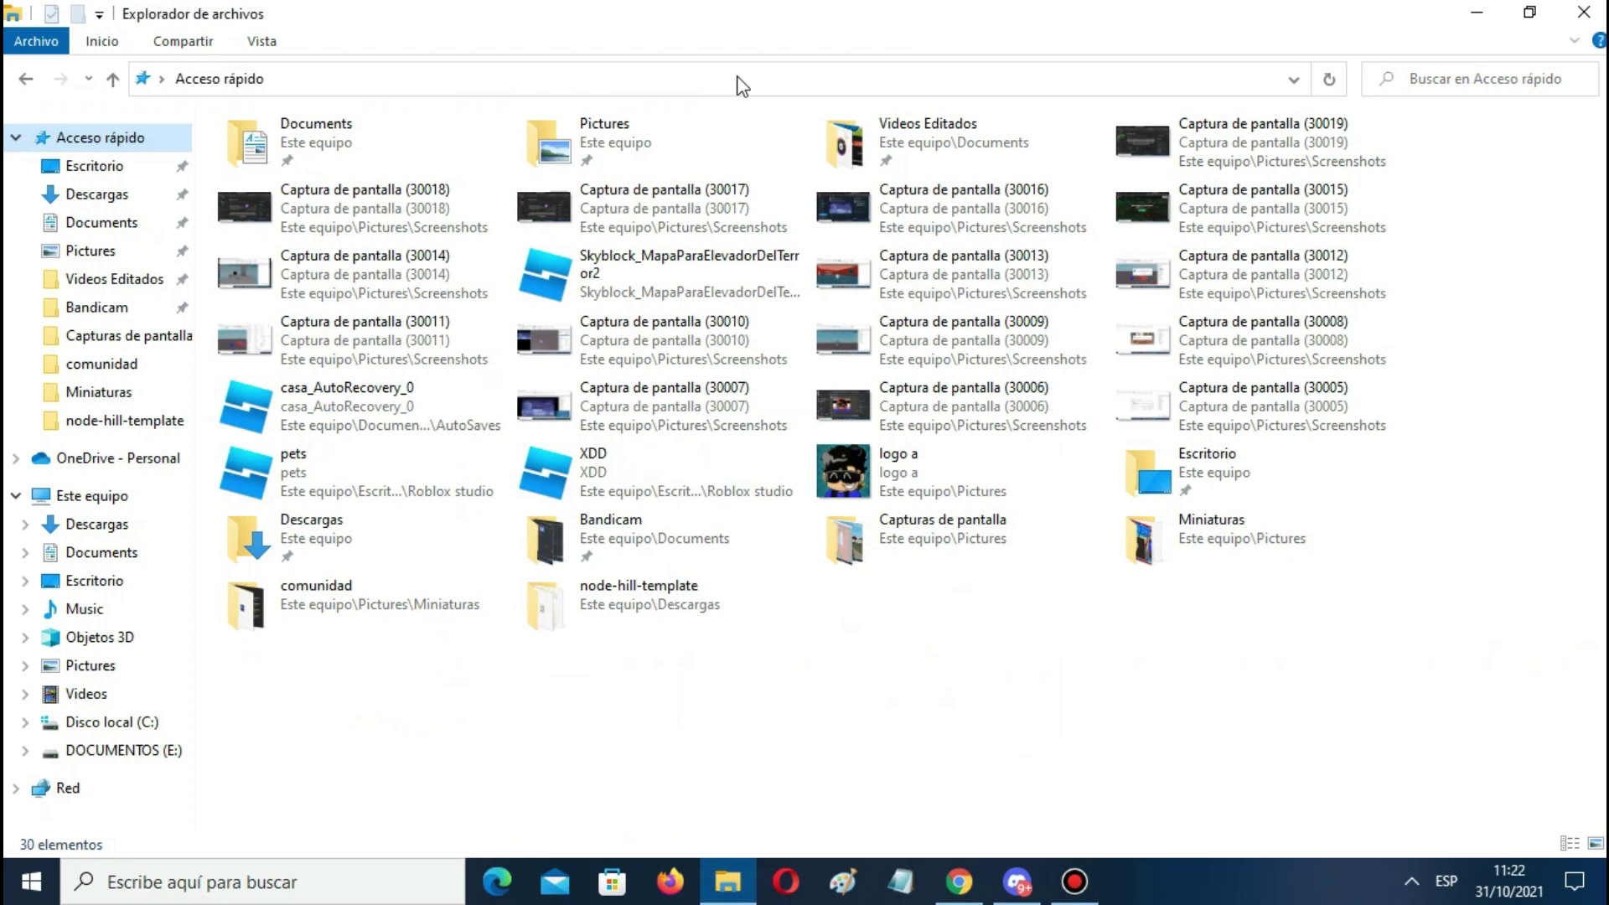
click(97, 195)
drag(406, 240, 275, 165)
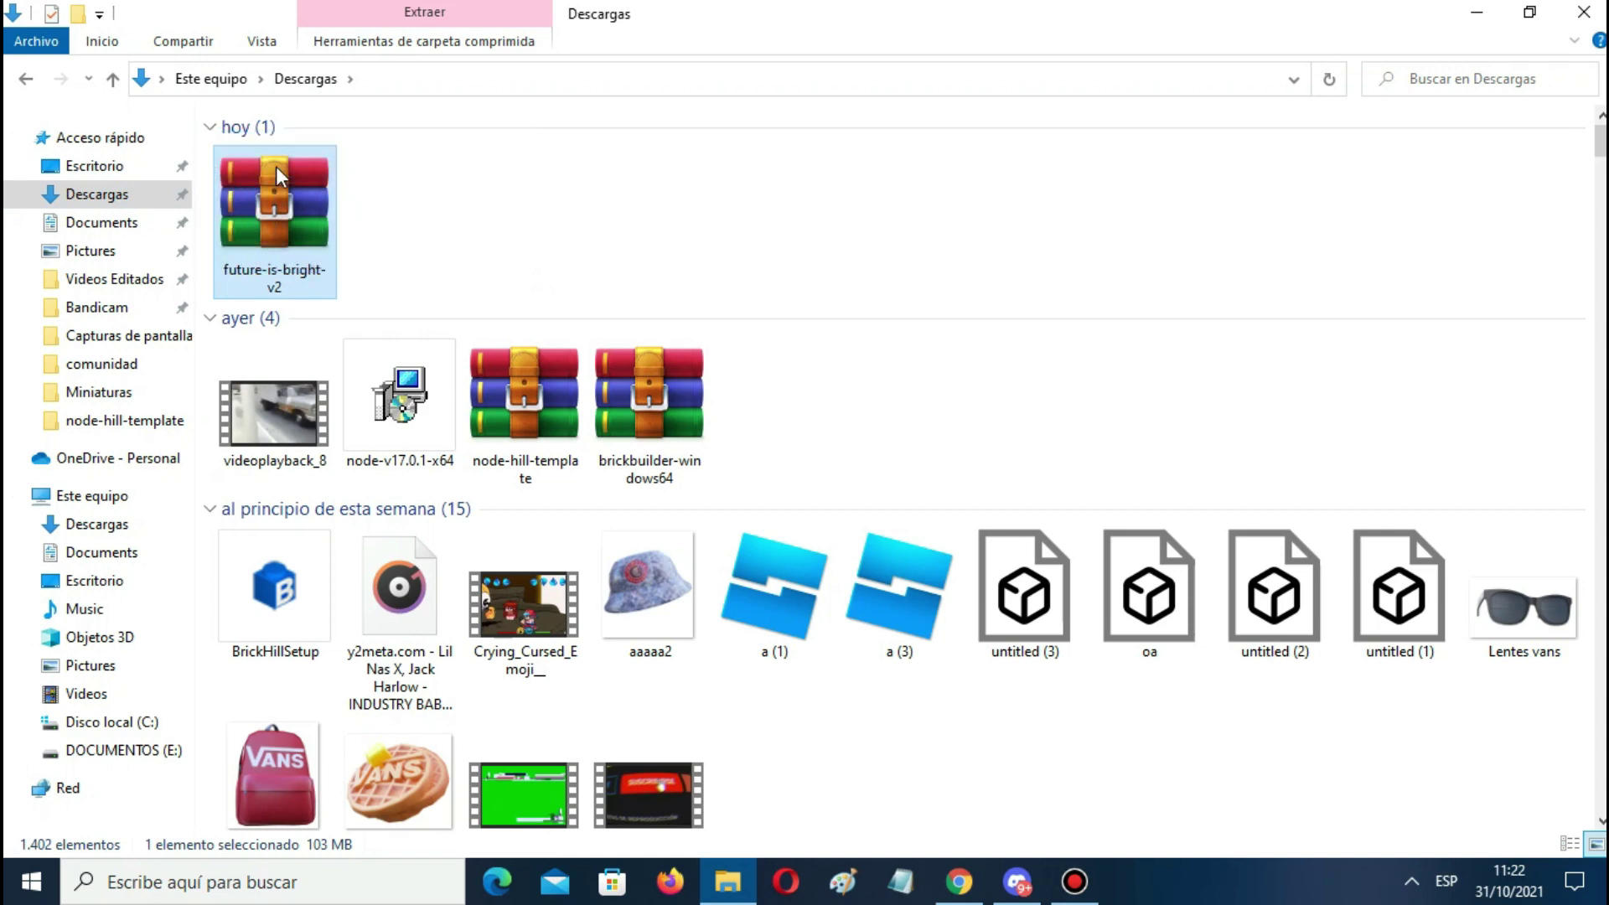
key(alt+Tab)
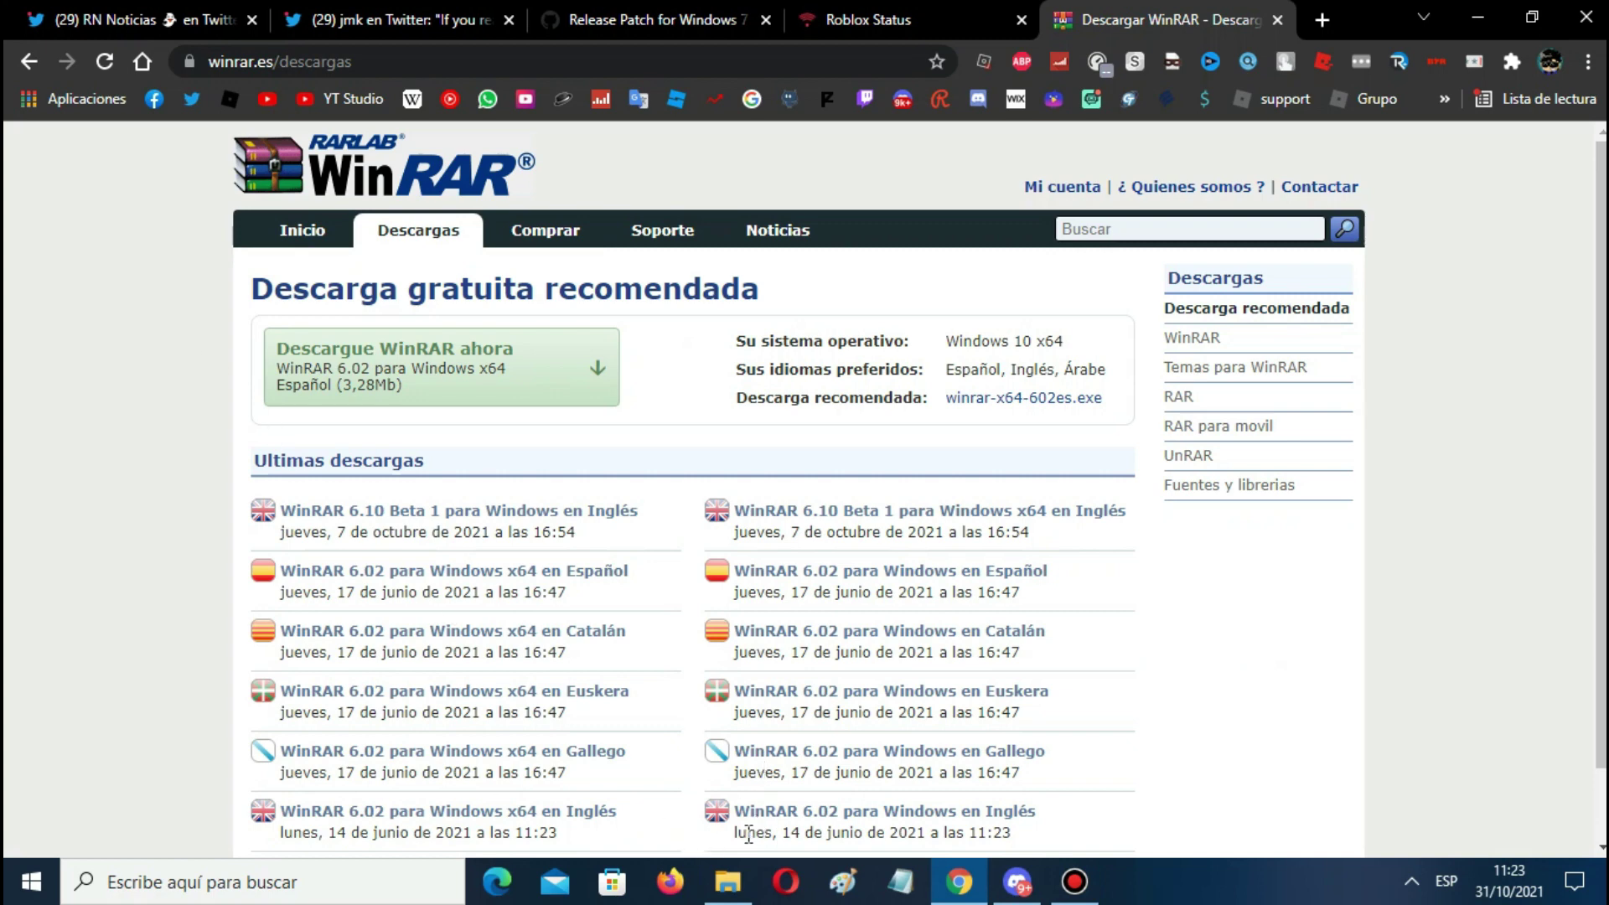
Return to File Explorer and extract the future-is-bright-v2 archive directly into the Descargas folder
click(737, 880)
drag(378, 245, 278, 195)
right_click(278, 194)
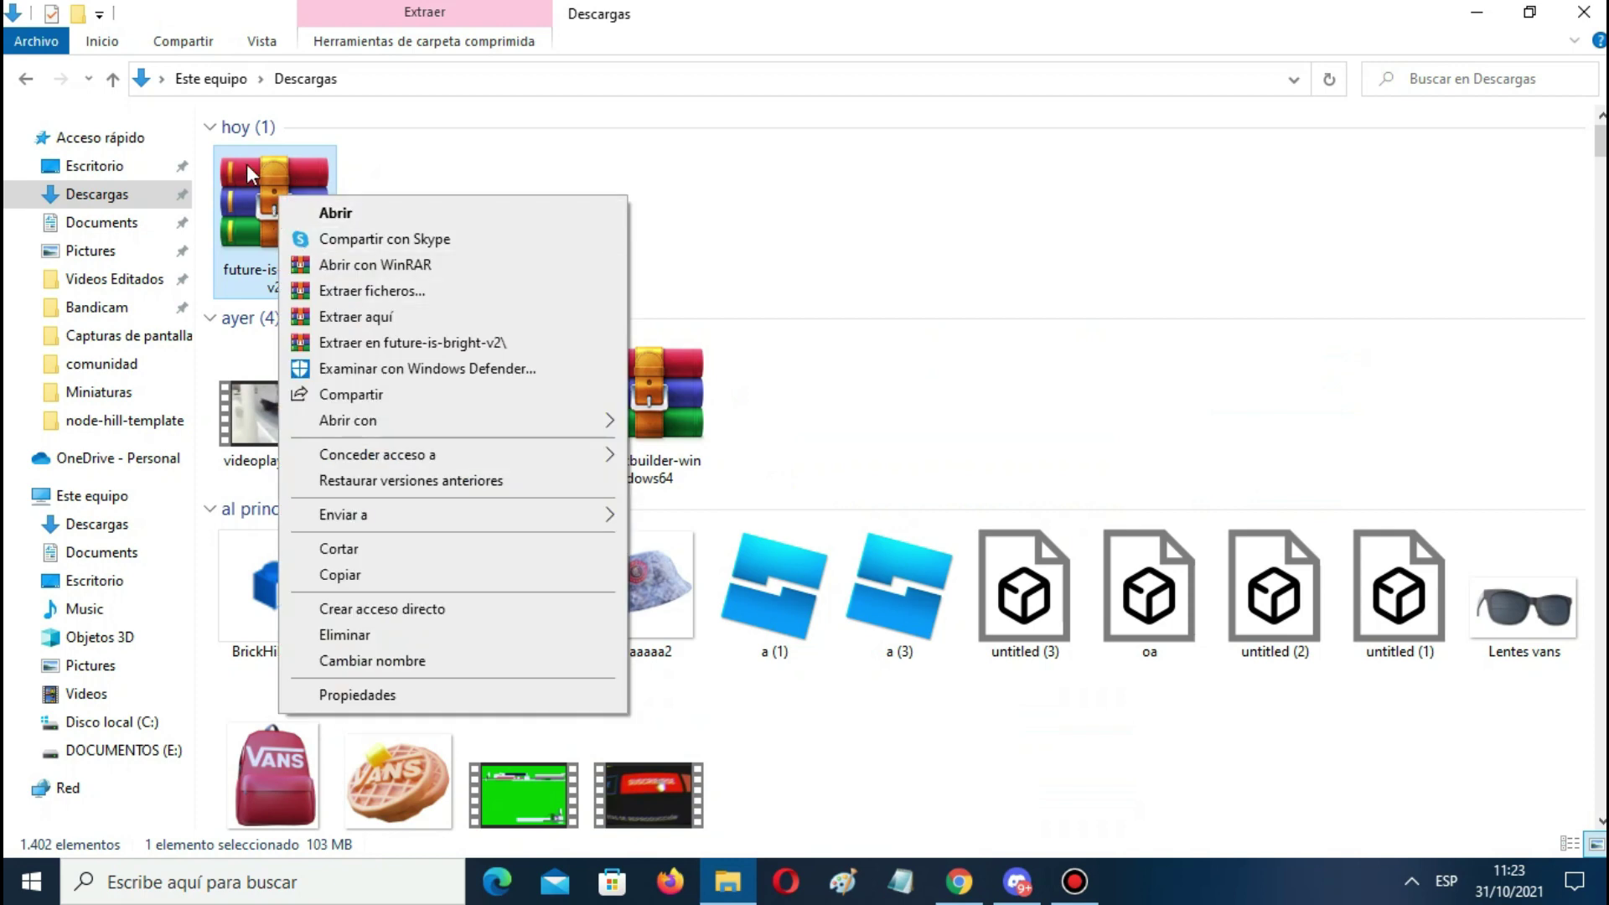
click(311, 320)
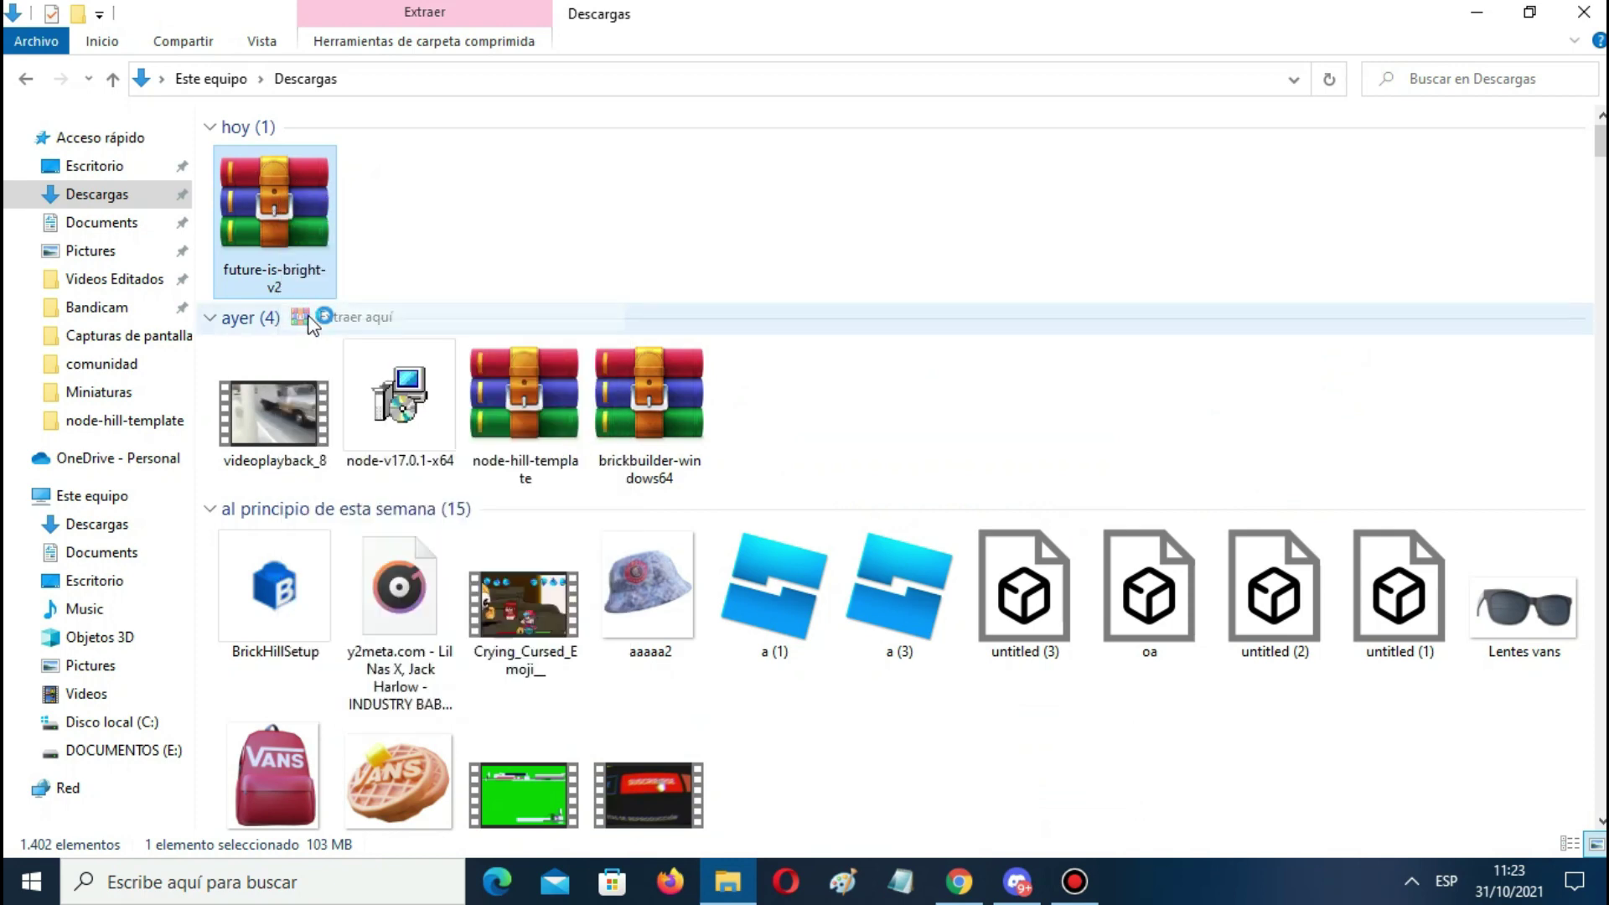
Replace all files that already exist with the ones extracted from the future-is-bright-v2 archive
drag(732, 279, 266, 166)
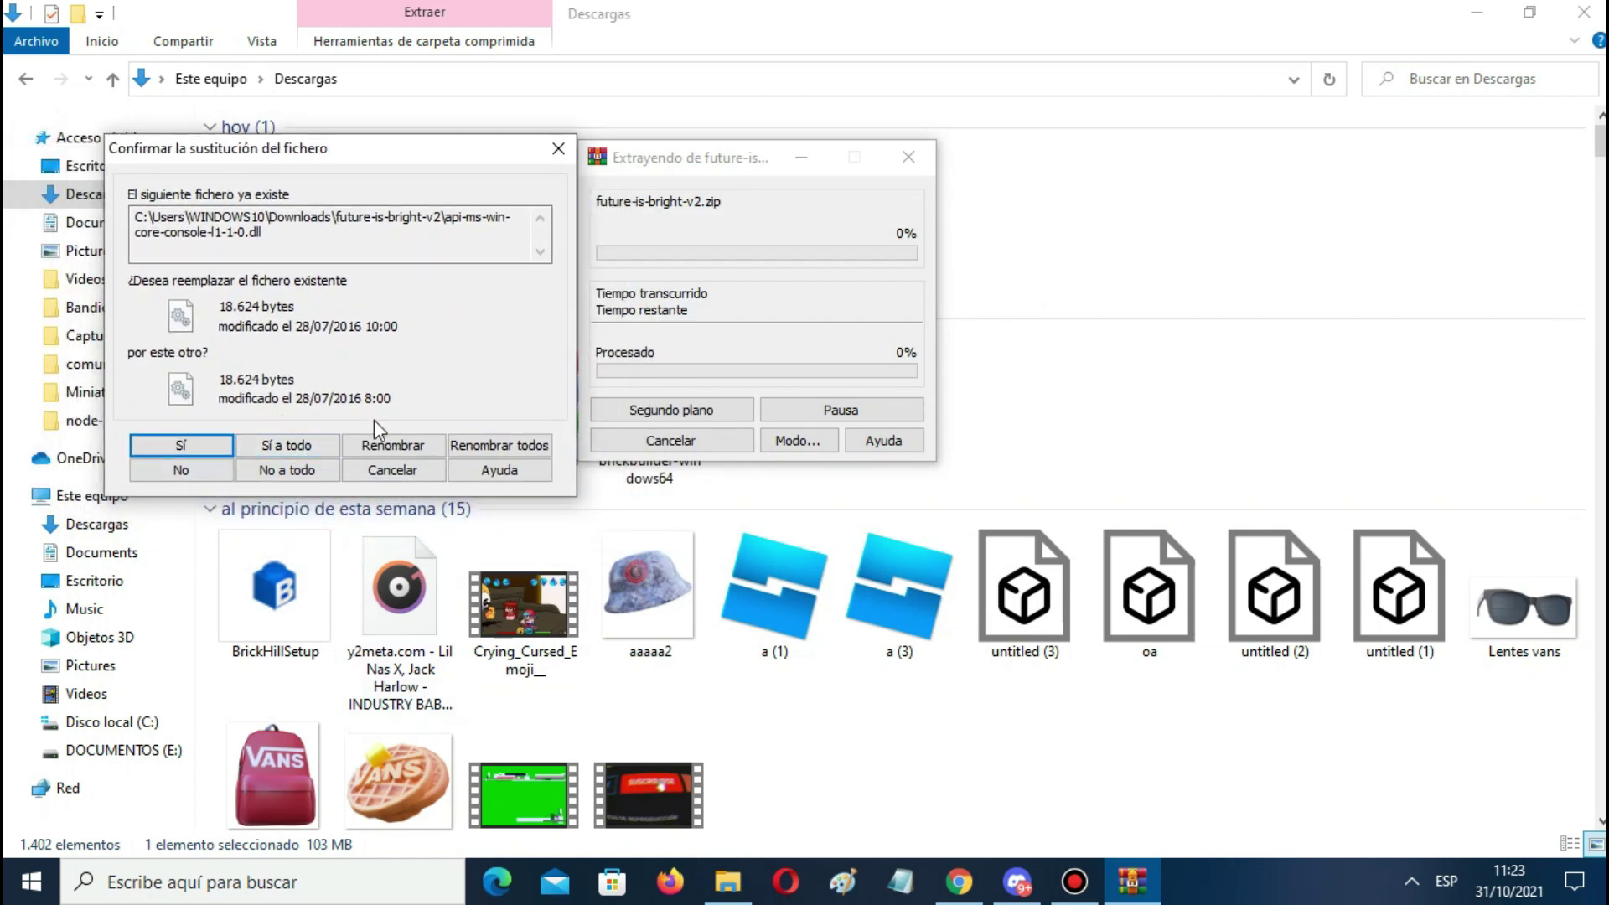
double_click(289, 244)
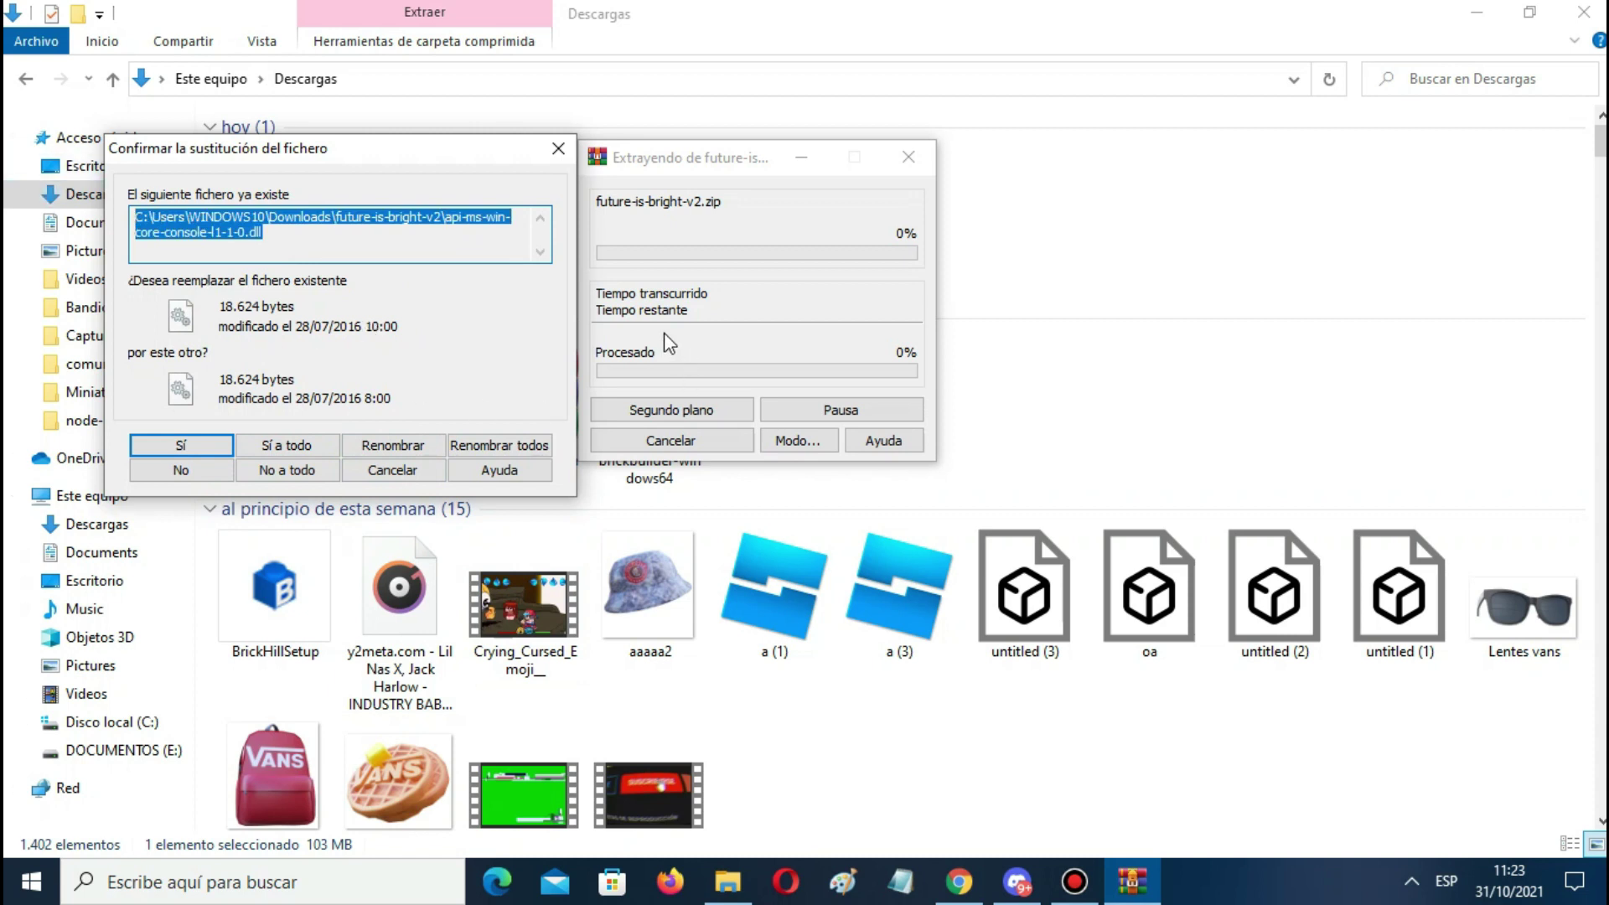
click(313, 245)
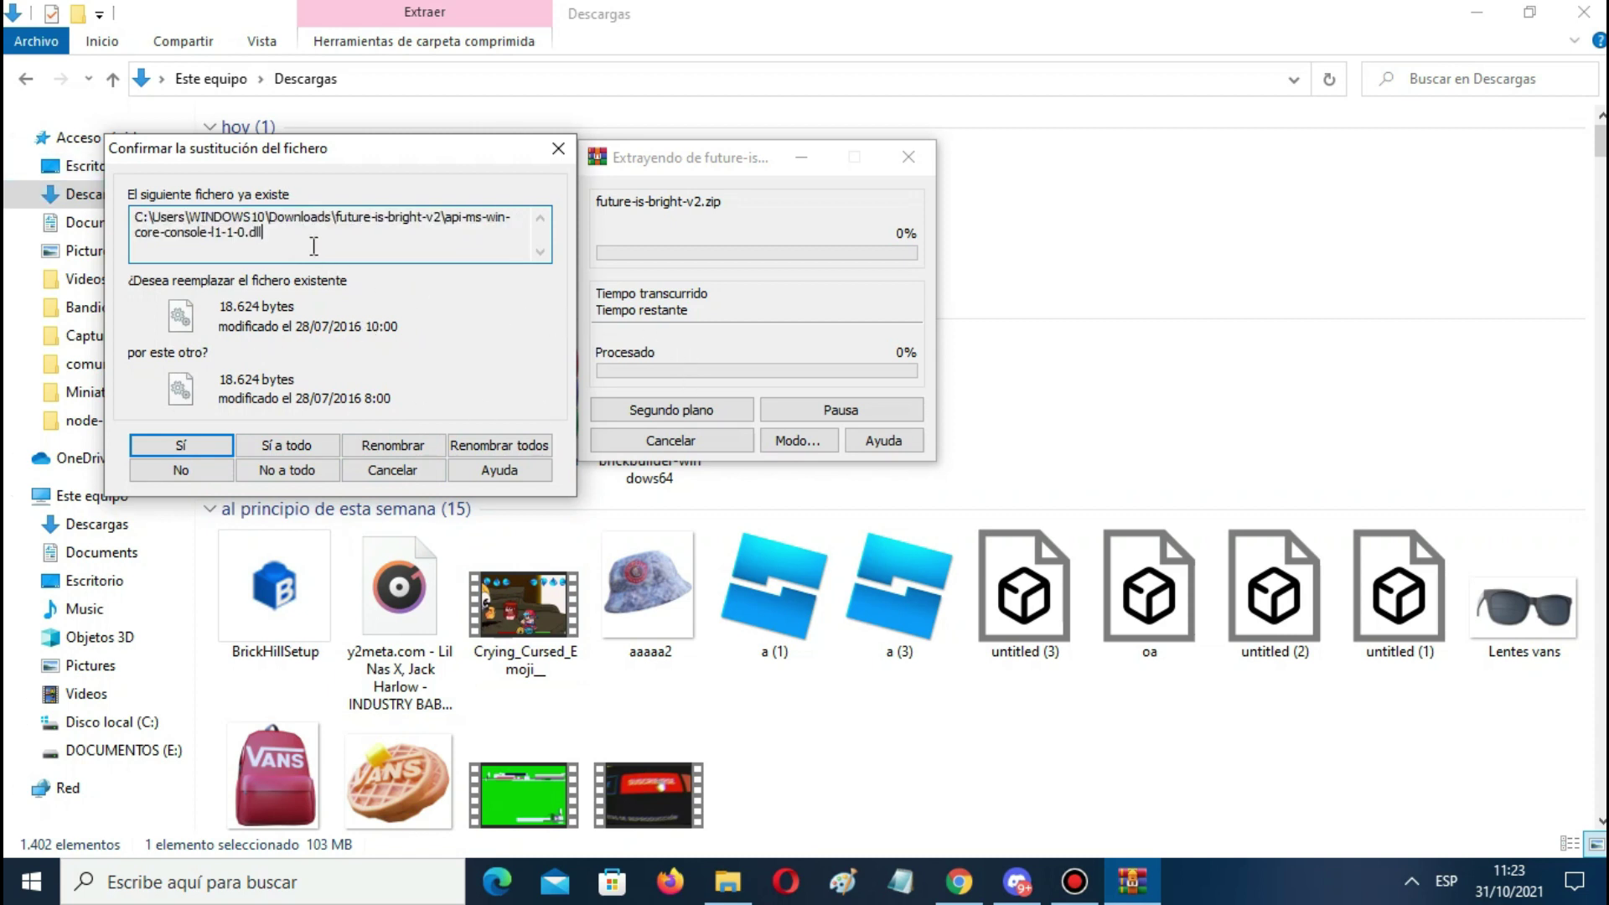
click(306, 446)
drag(611, 243, 569, 133)
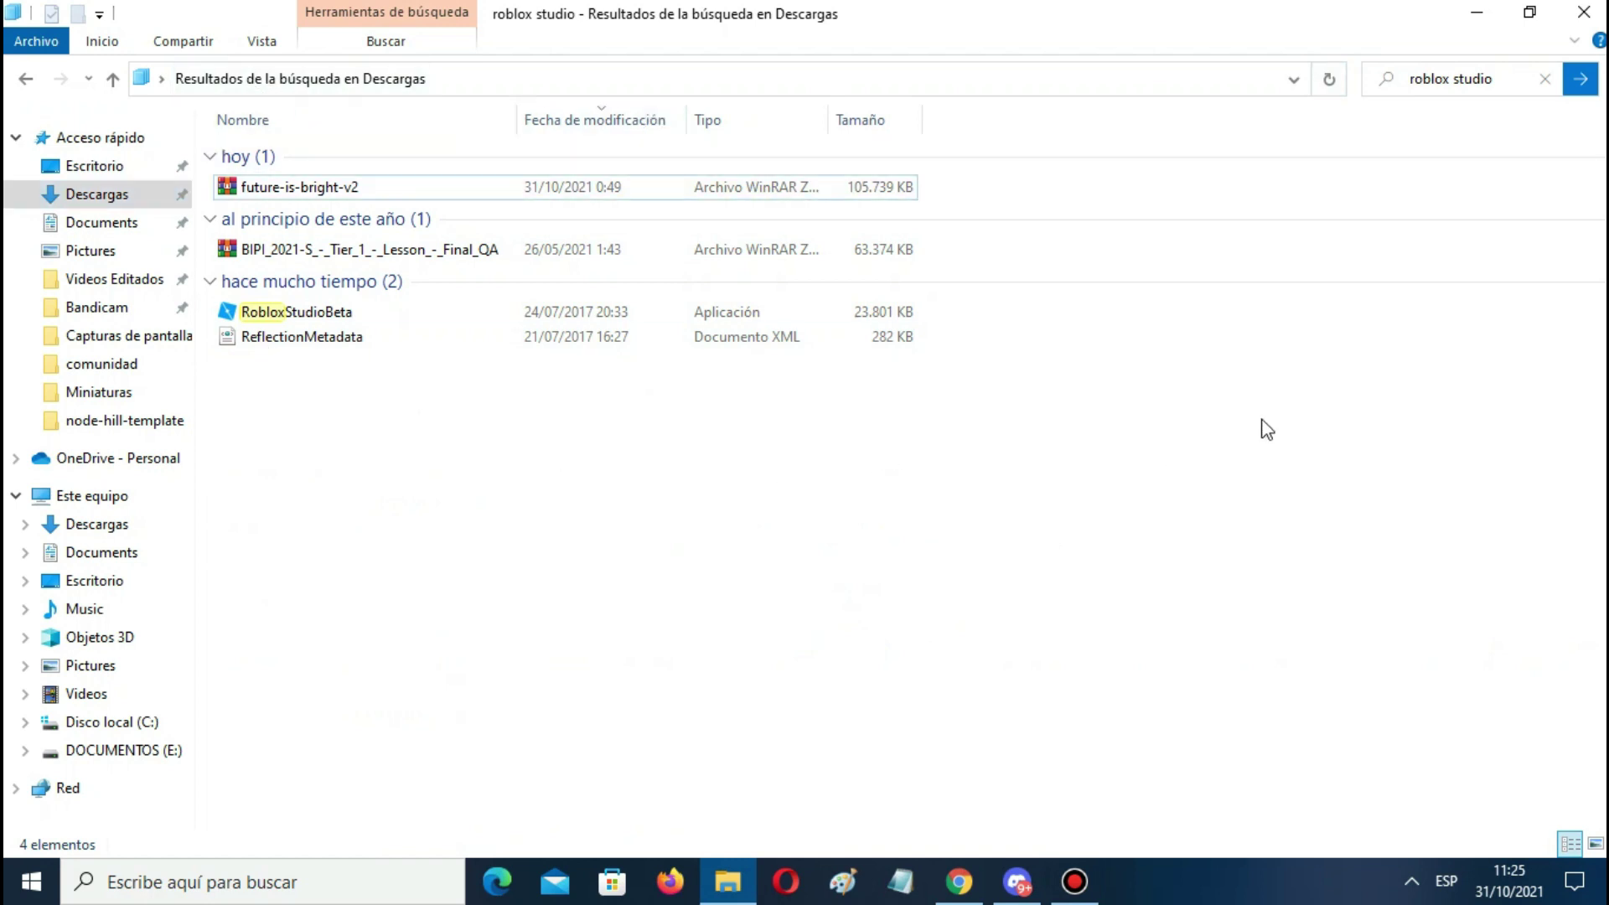
Launch the RobloxStudioBeta application from the "roblox studio" search results in Descargas
drag(1262, 422, 581, 280)
click(267, 314)
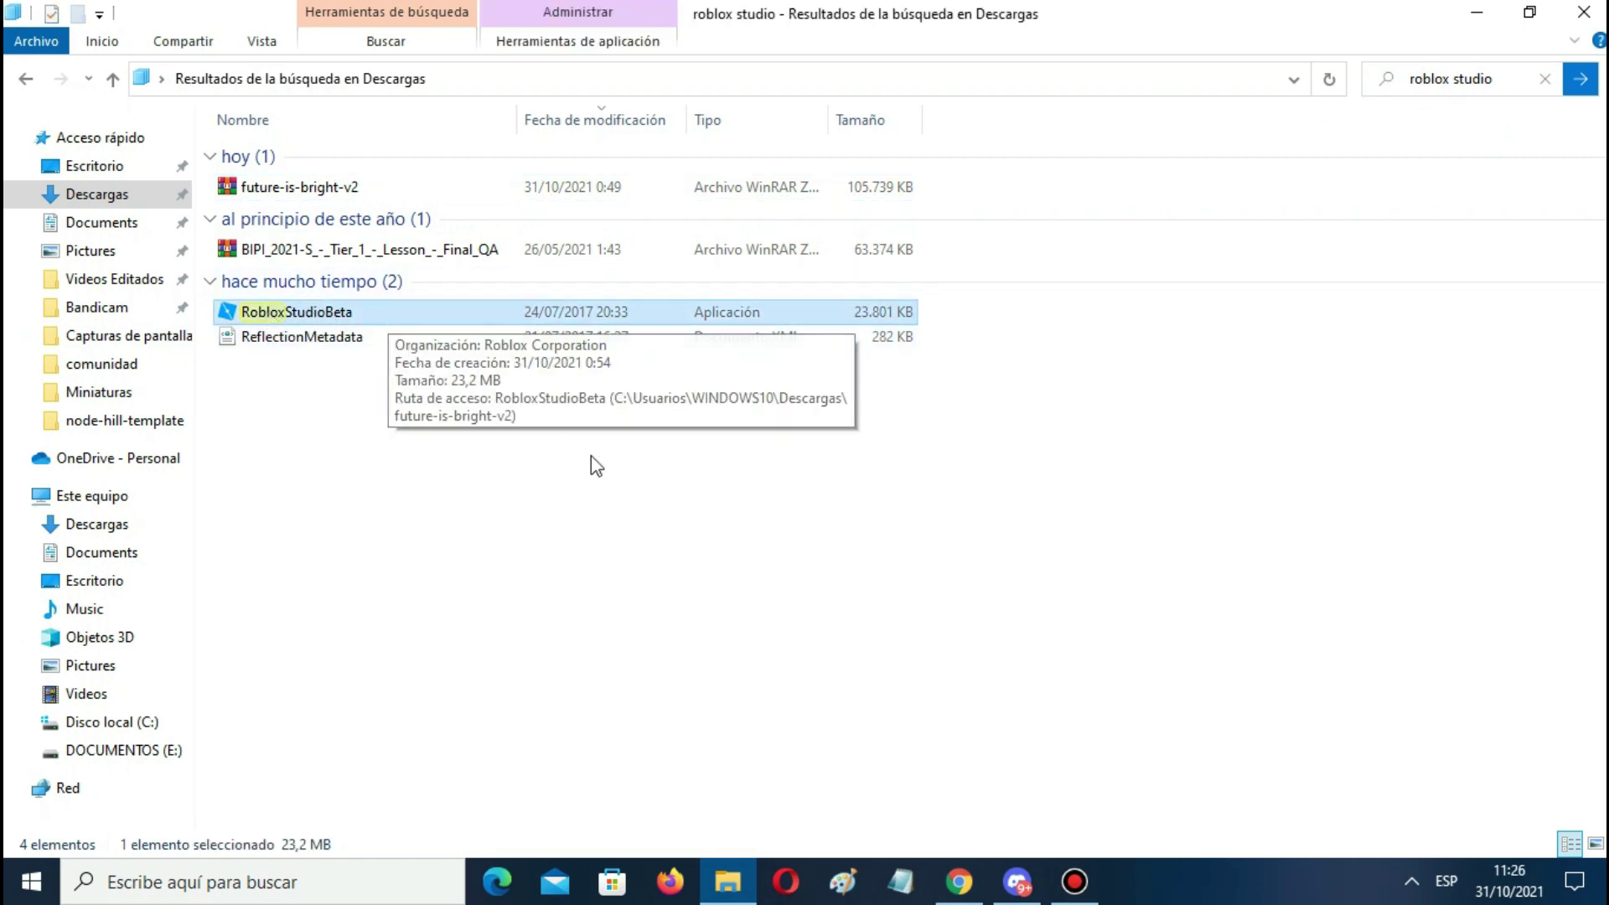
click(726, 445)
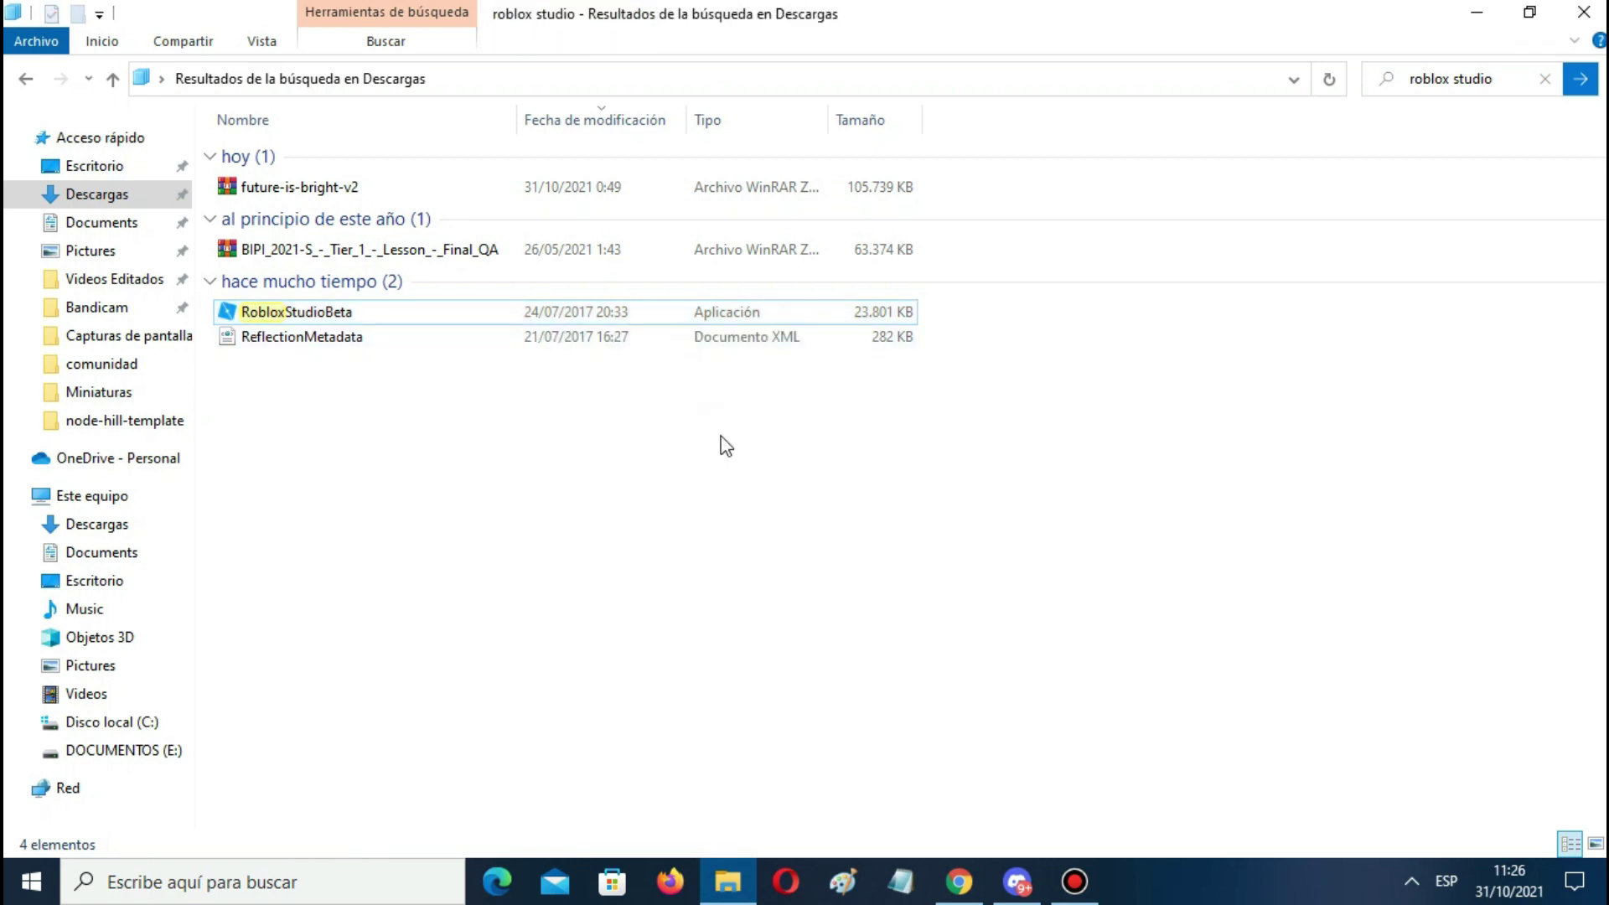
double_click(539, 315)
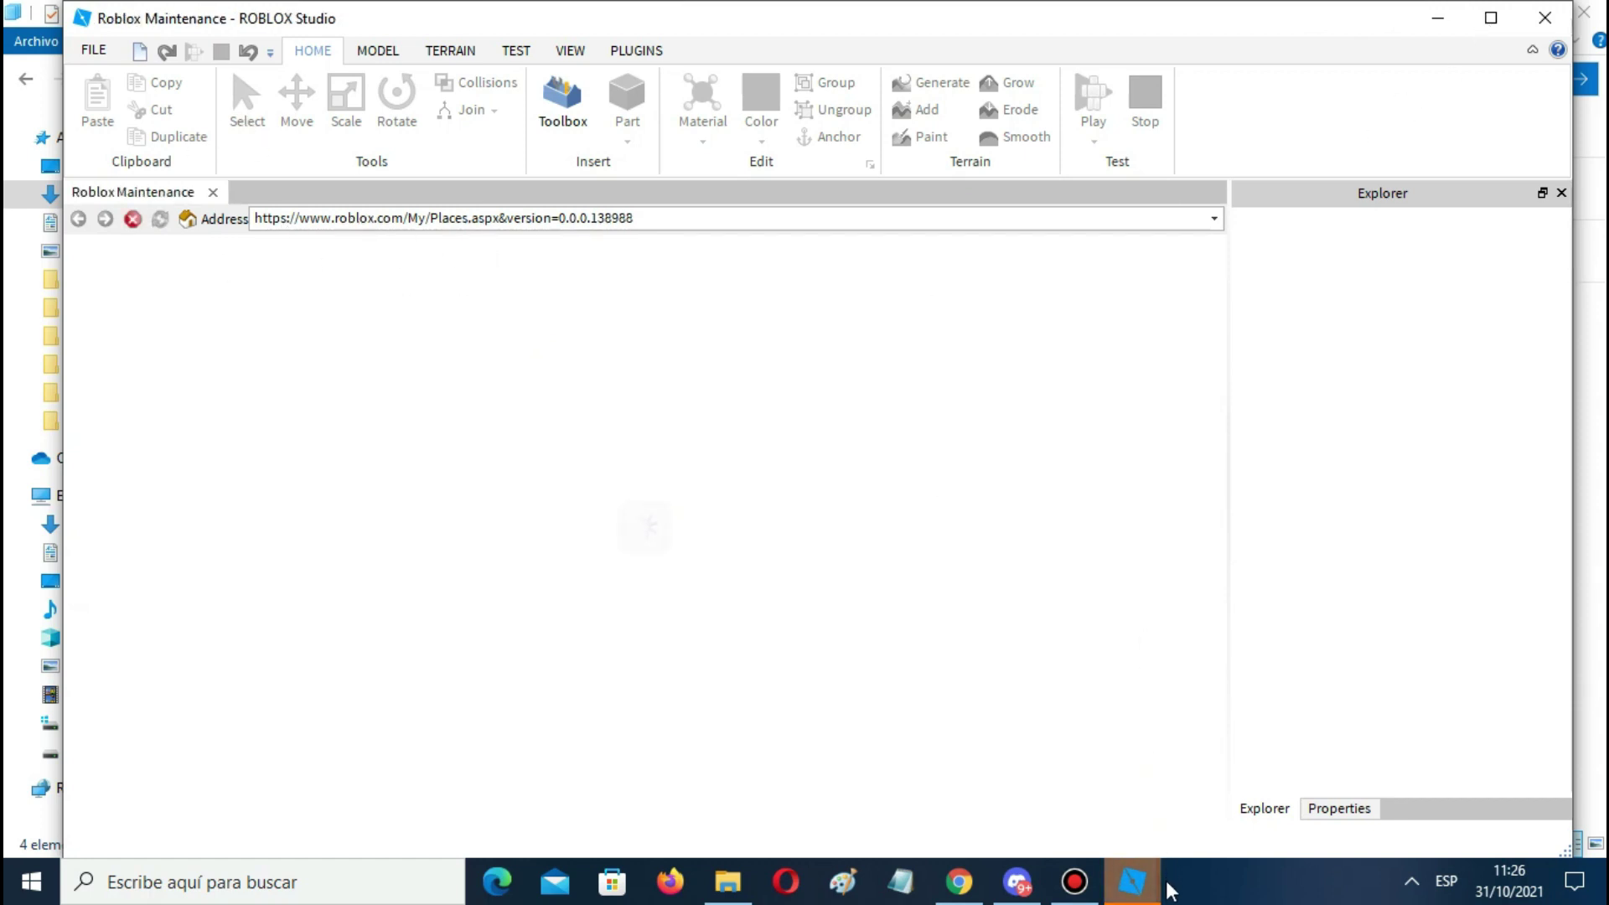
mouse_move(1133, 880)
click(1112, 703)
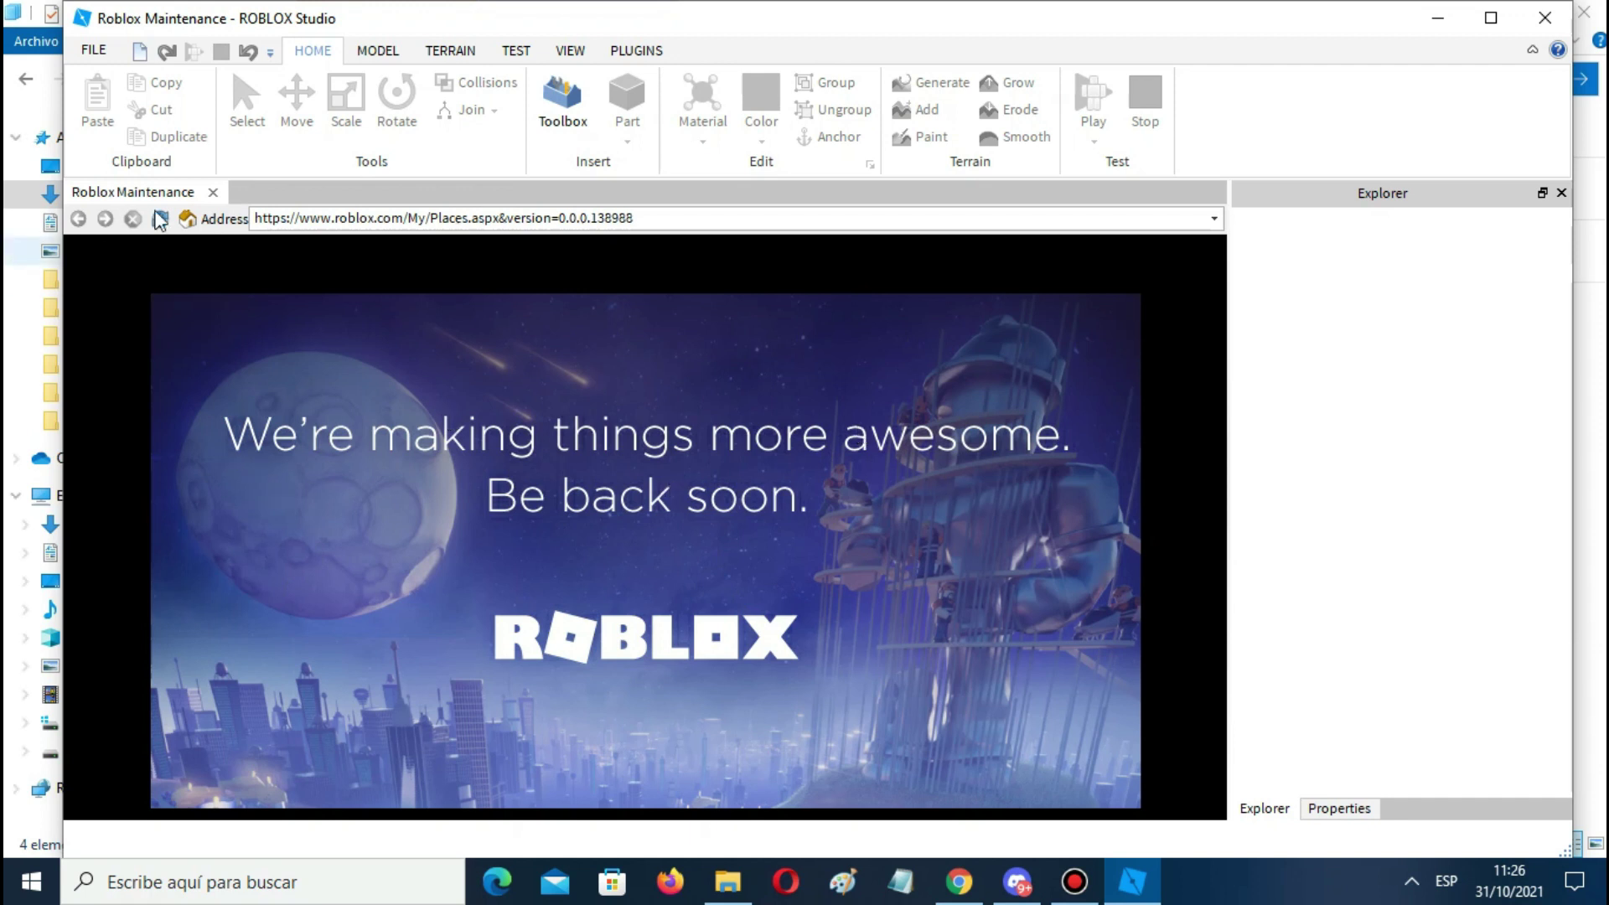
Create a new place in ROBLOX Studio
click(92, 51)
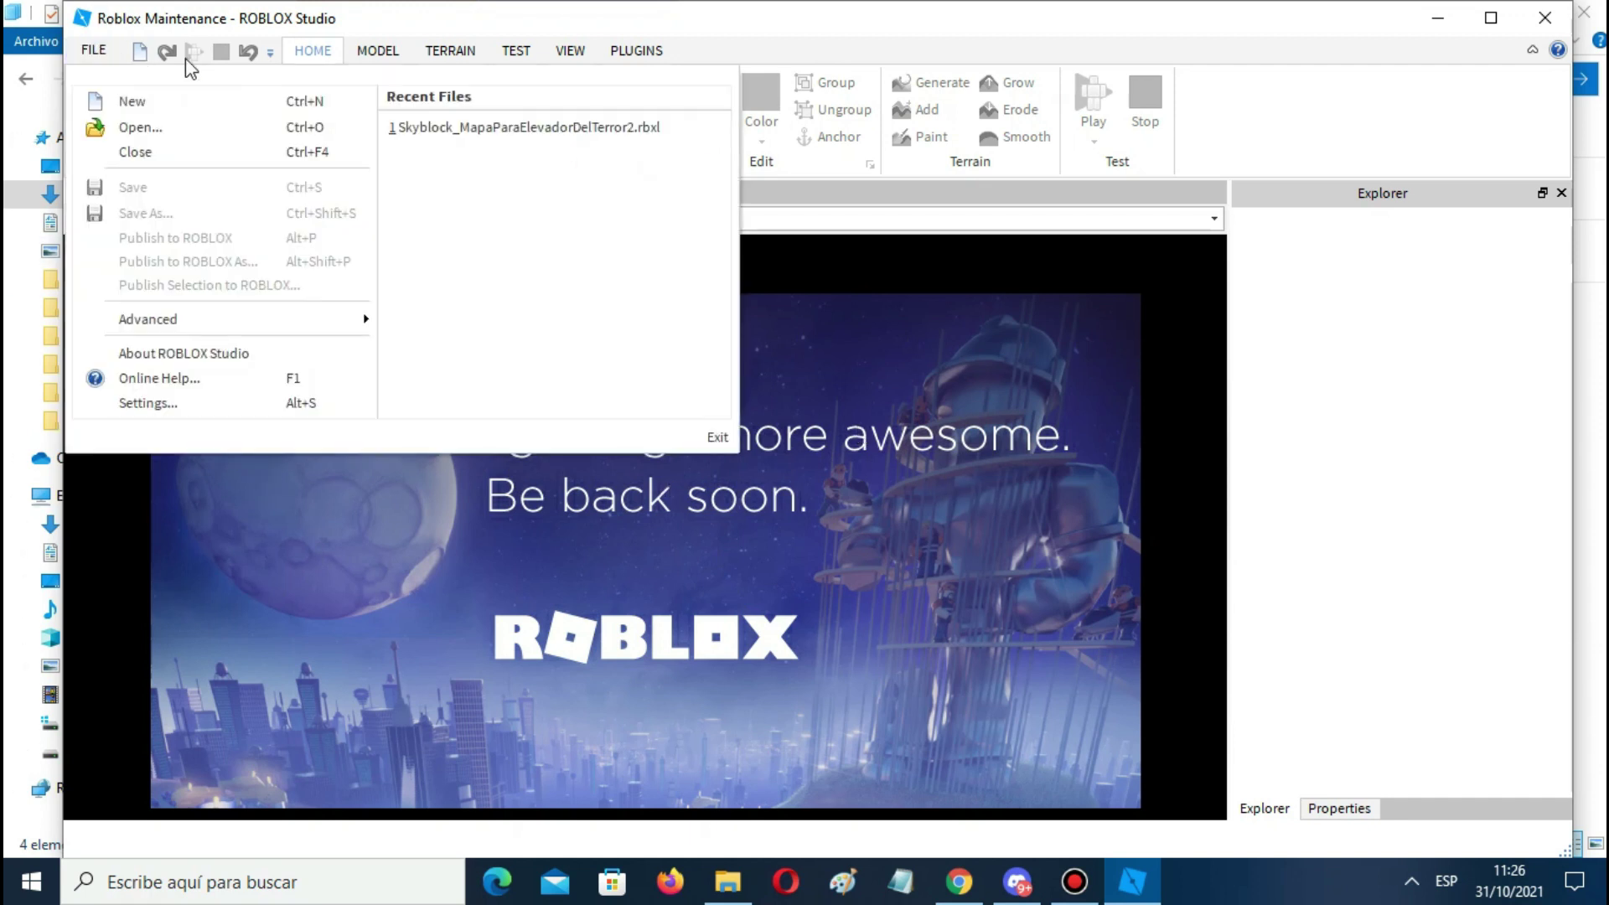
click(125, 102)
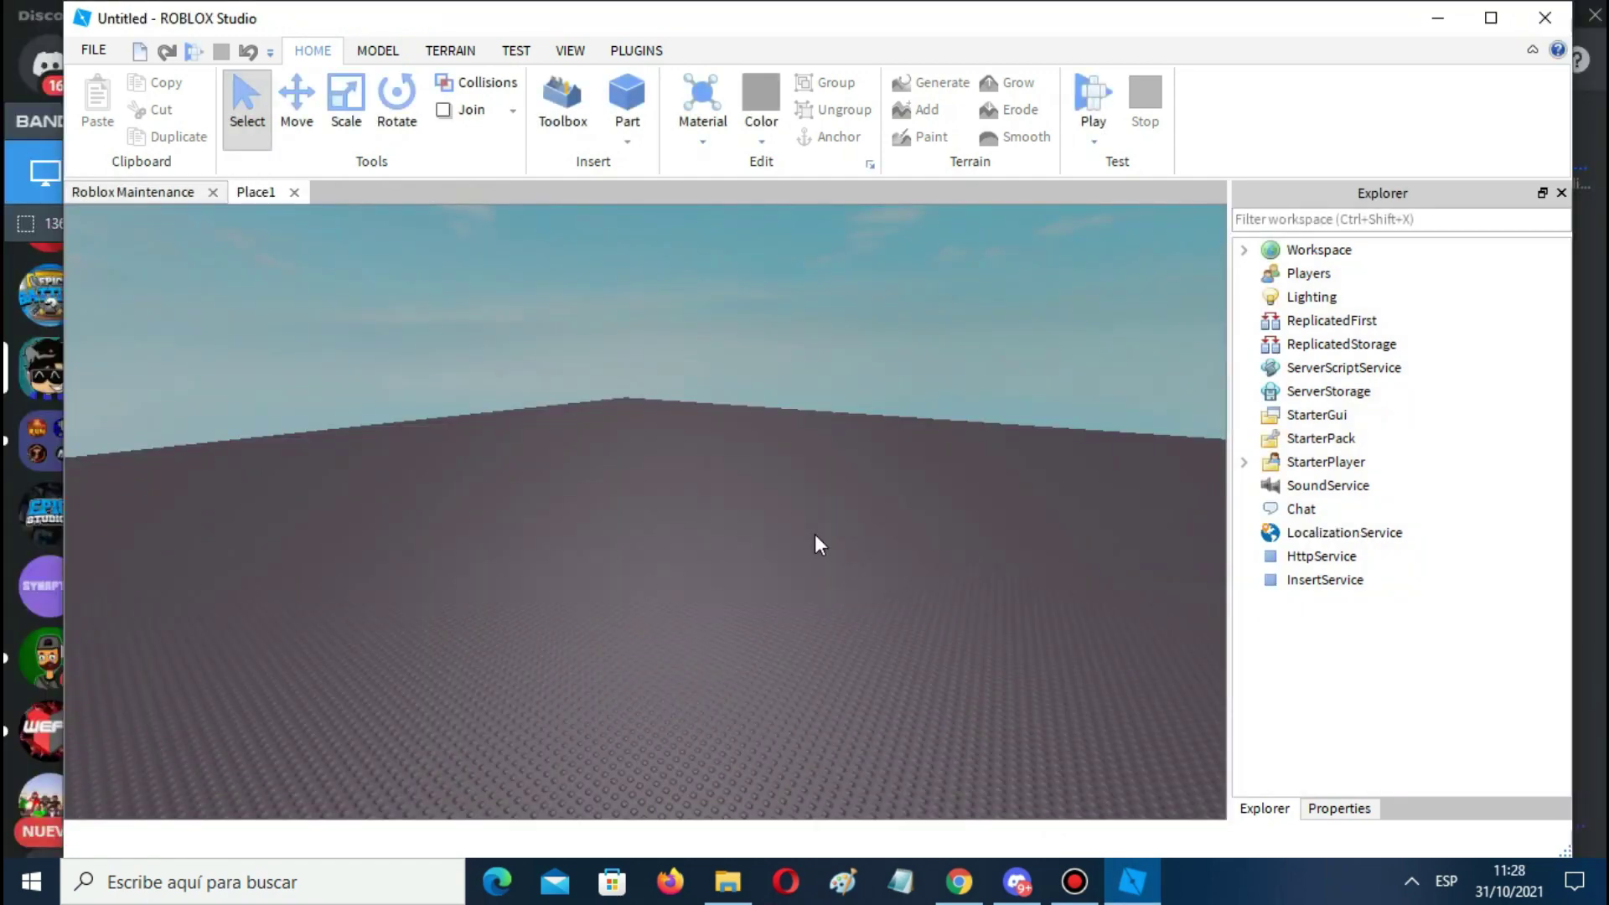
mouse_move(814, 526)
right_down()
mouse_move(815, 511)
mouse_move(814, 527)
right_up()
Check the Roblox Maintenance page and the Toolbox, closing the Toolbox again in Place1
click(130, 192)
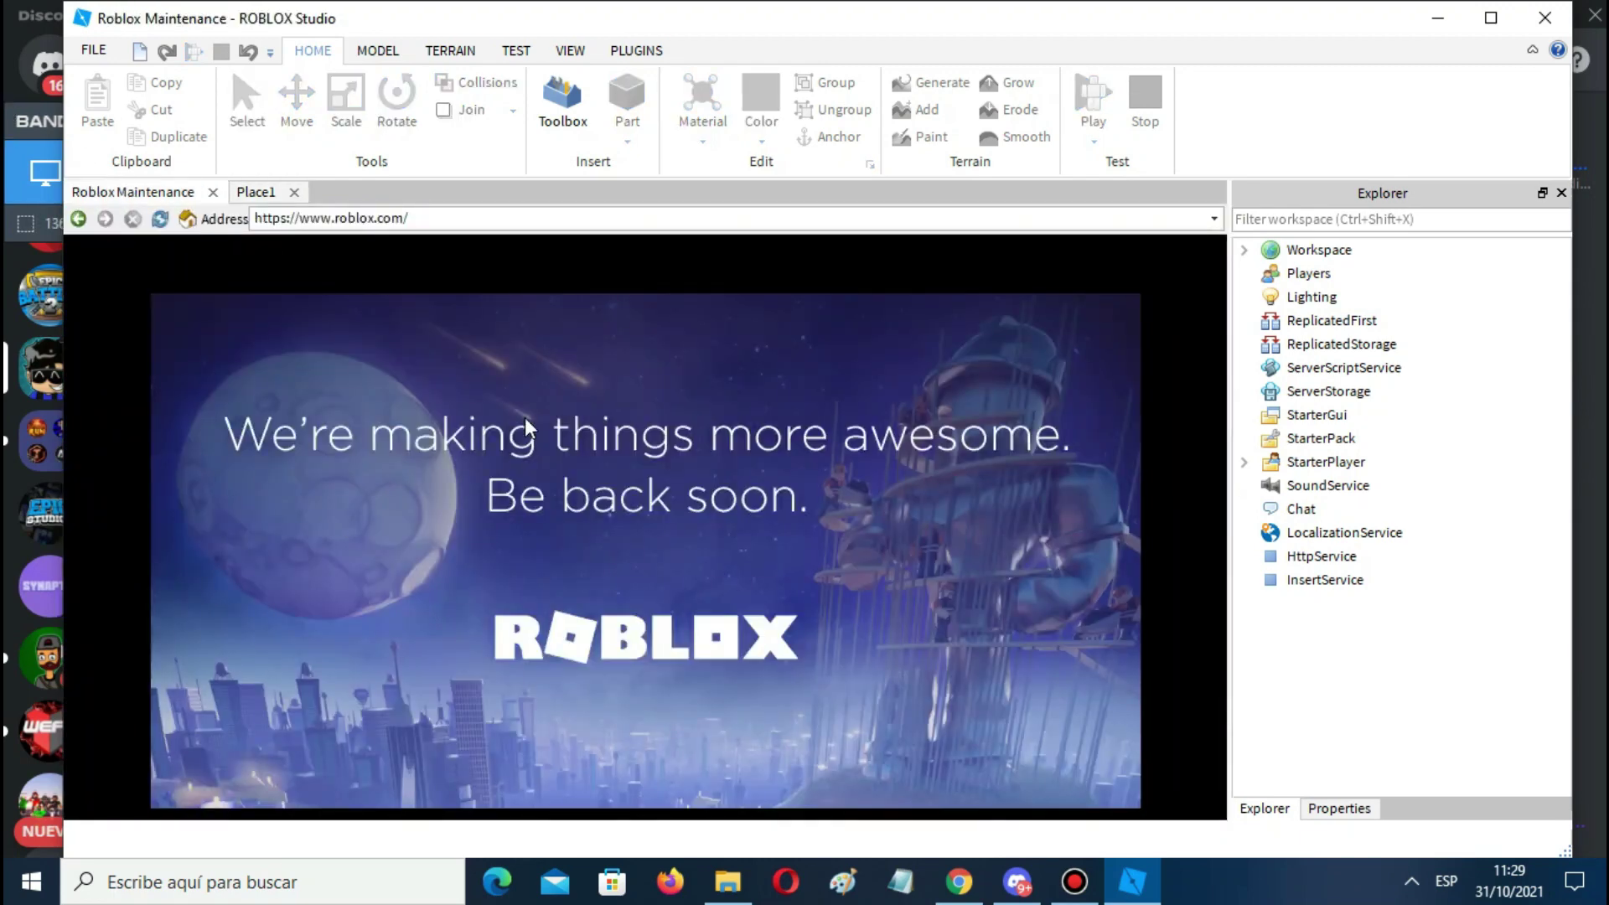
click(251, 199)
click(562, 99)
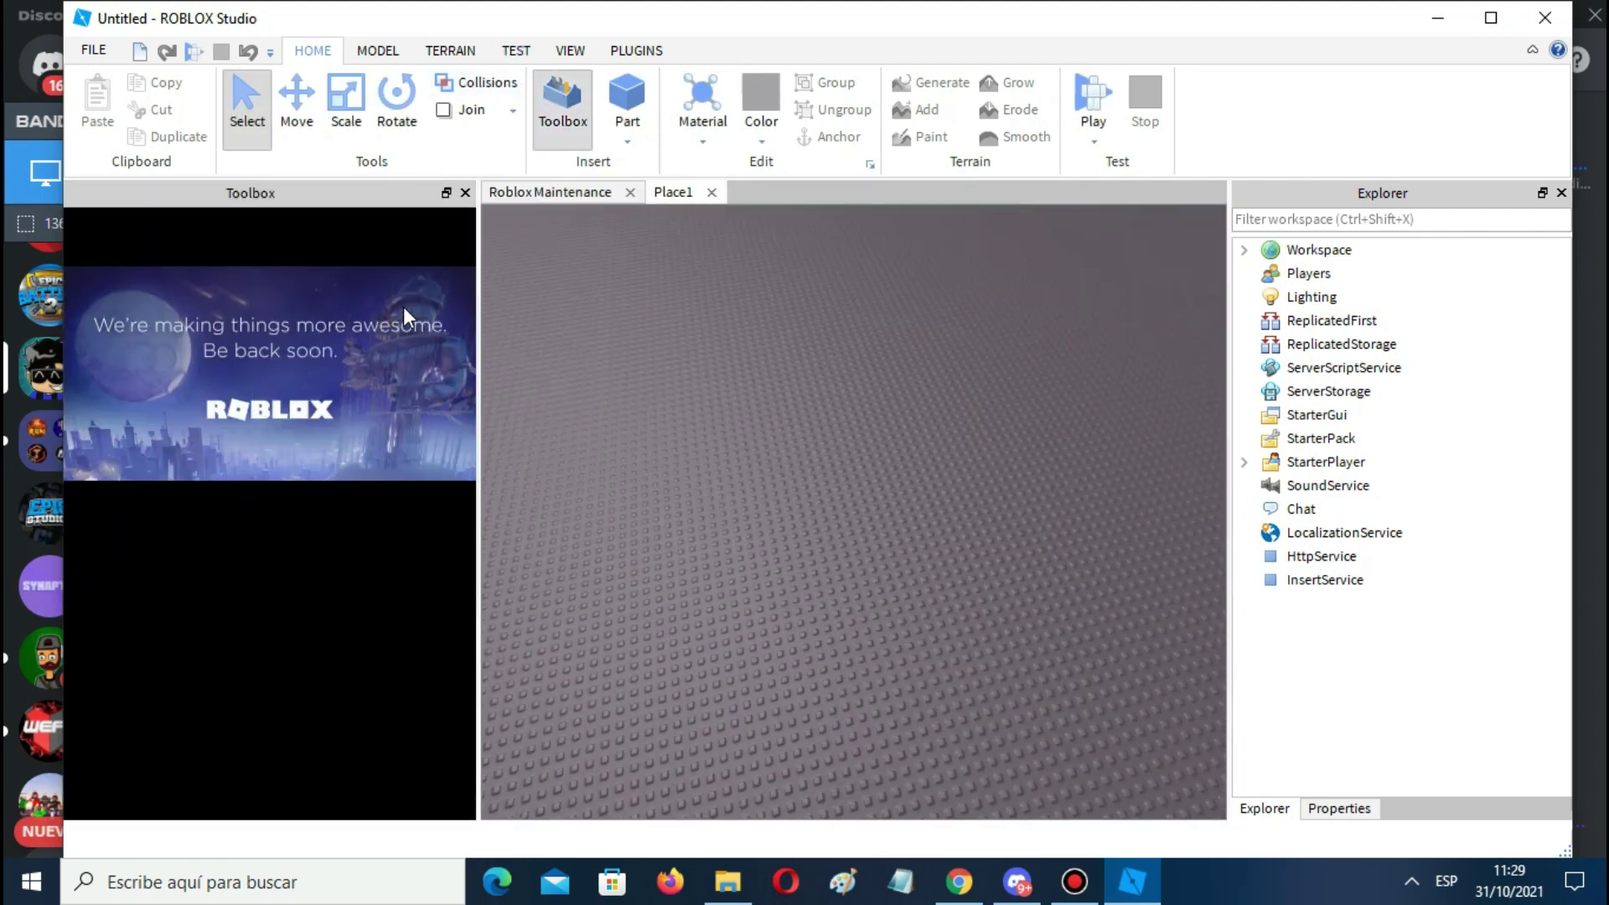
click(562, 99)
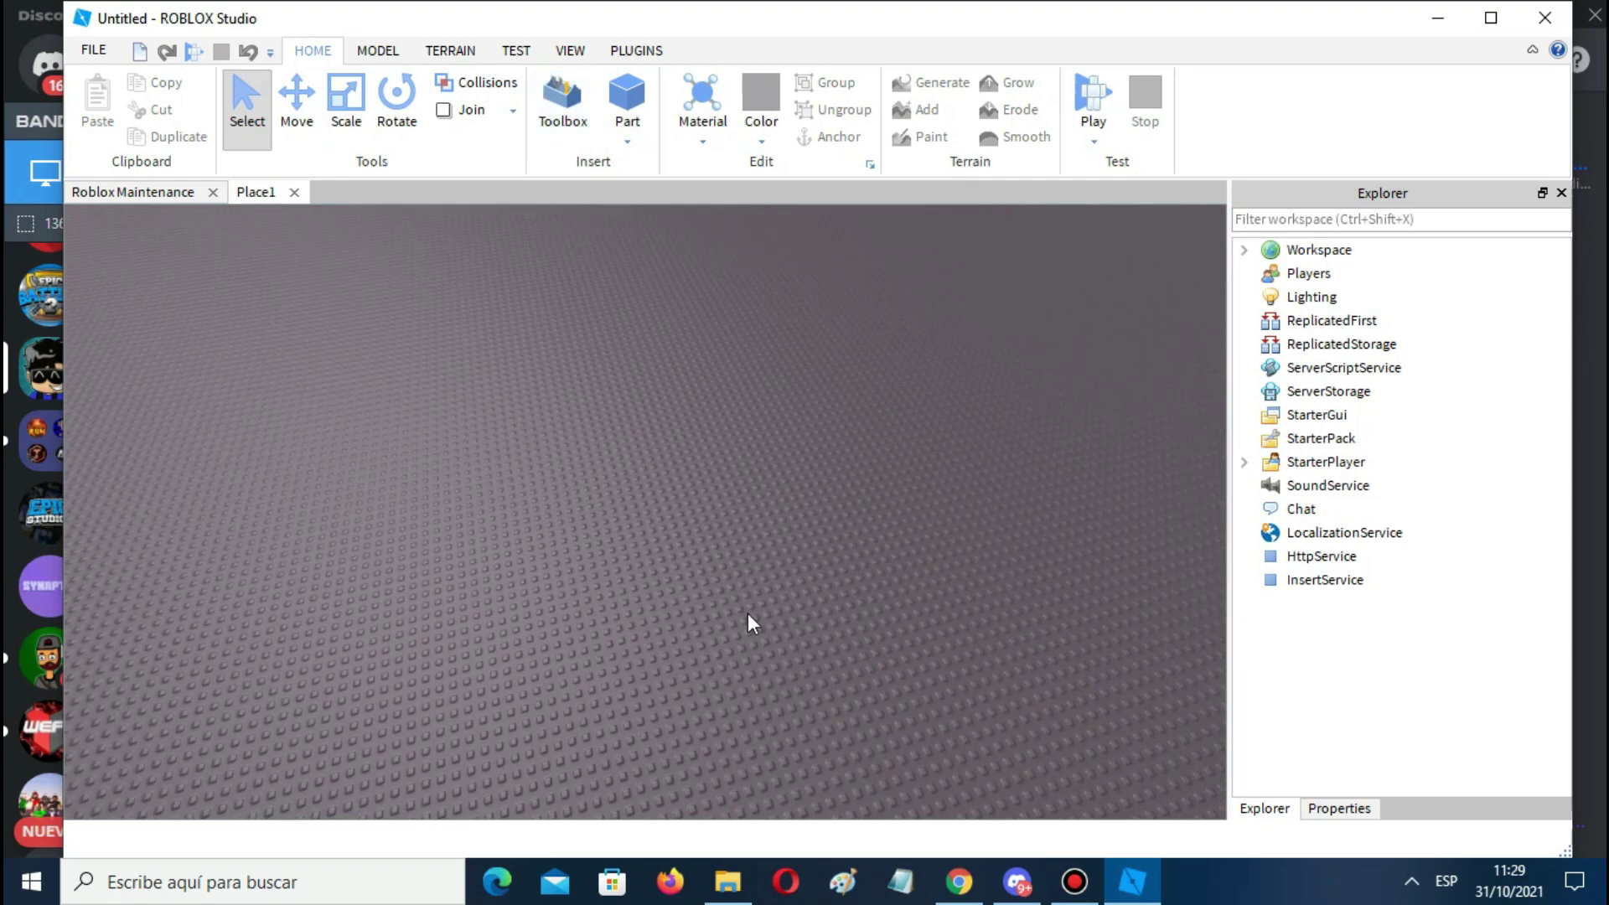
View the ROBLOX Studio version information and close it
right_drag(748, 614, 749, 614)
right_drag(590, 552, 640, 174)
click(93, 51)
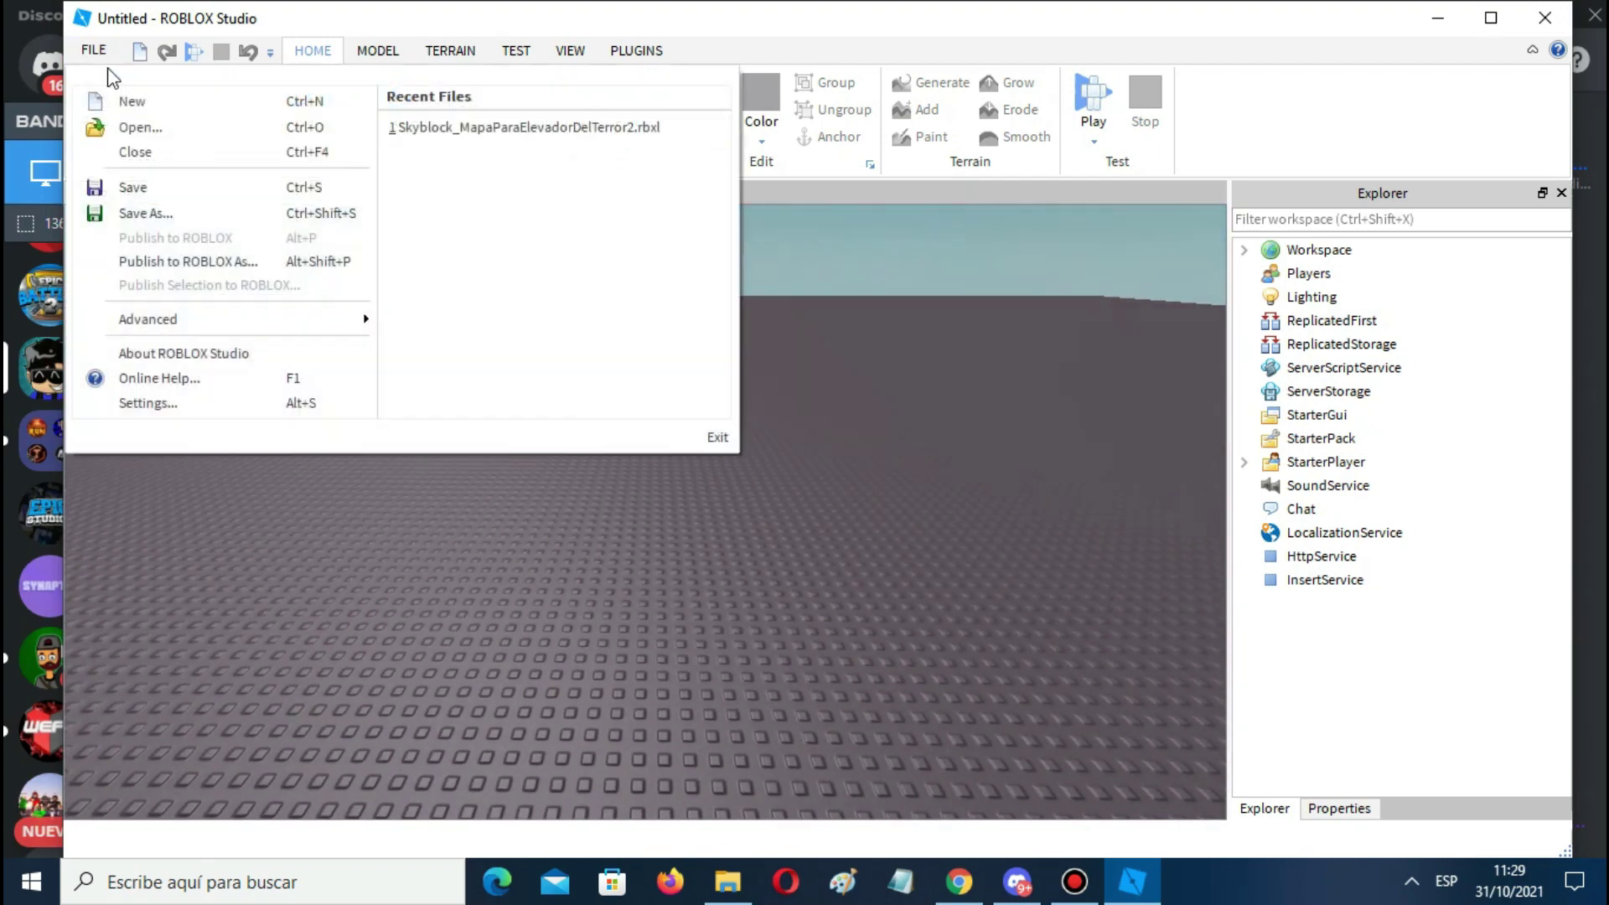
click(178, 353)
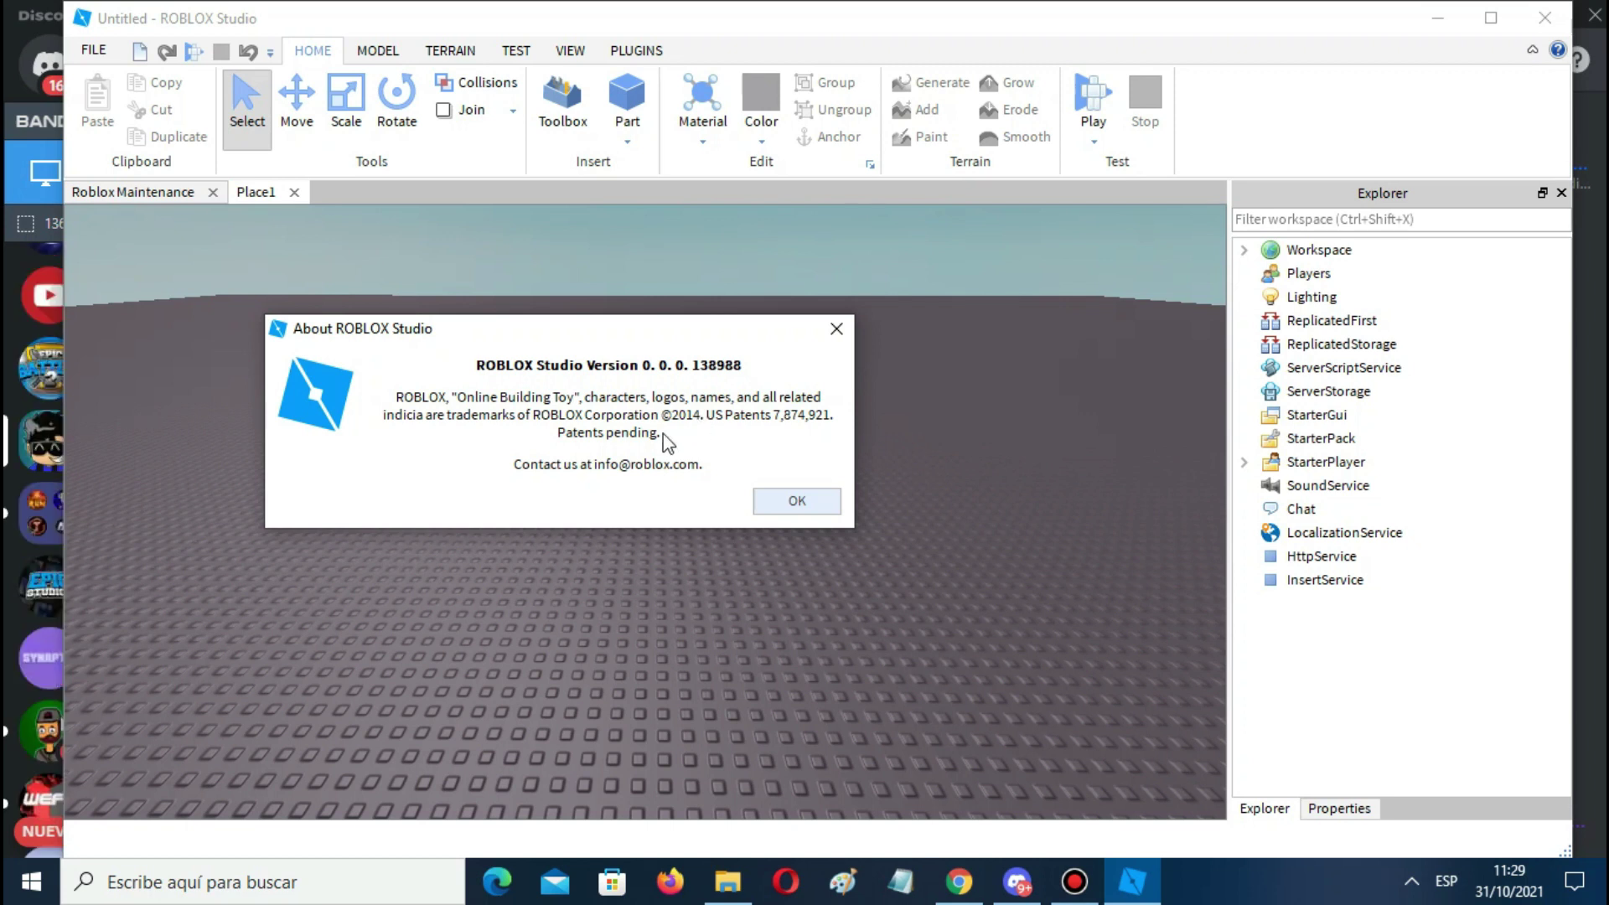
click(796, 501)
Insert a new part onto the baseplate of Place1
scroll(790, 456, down, 5)
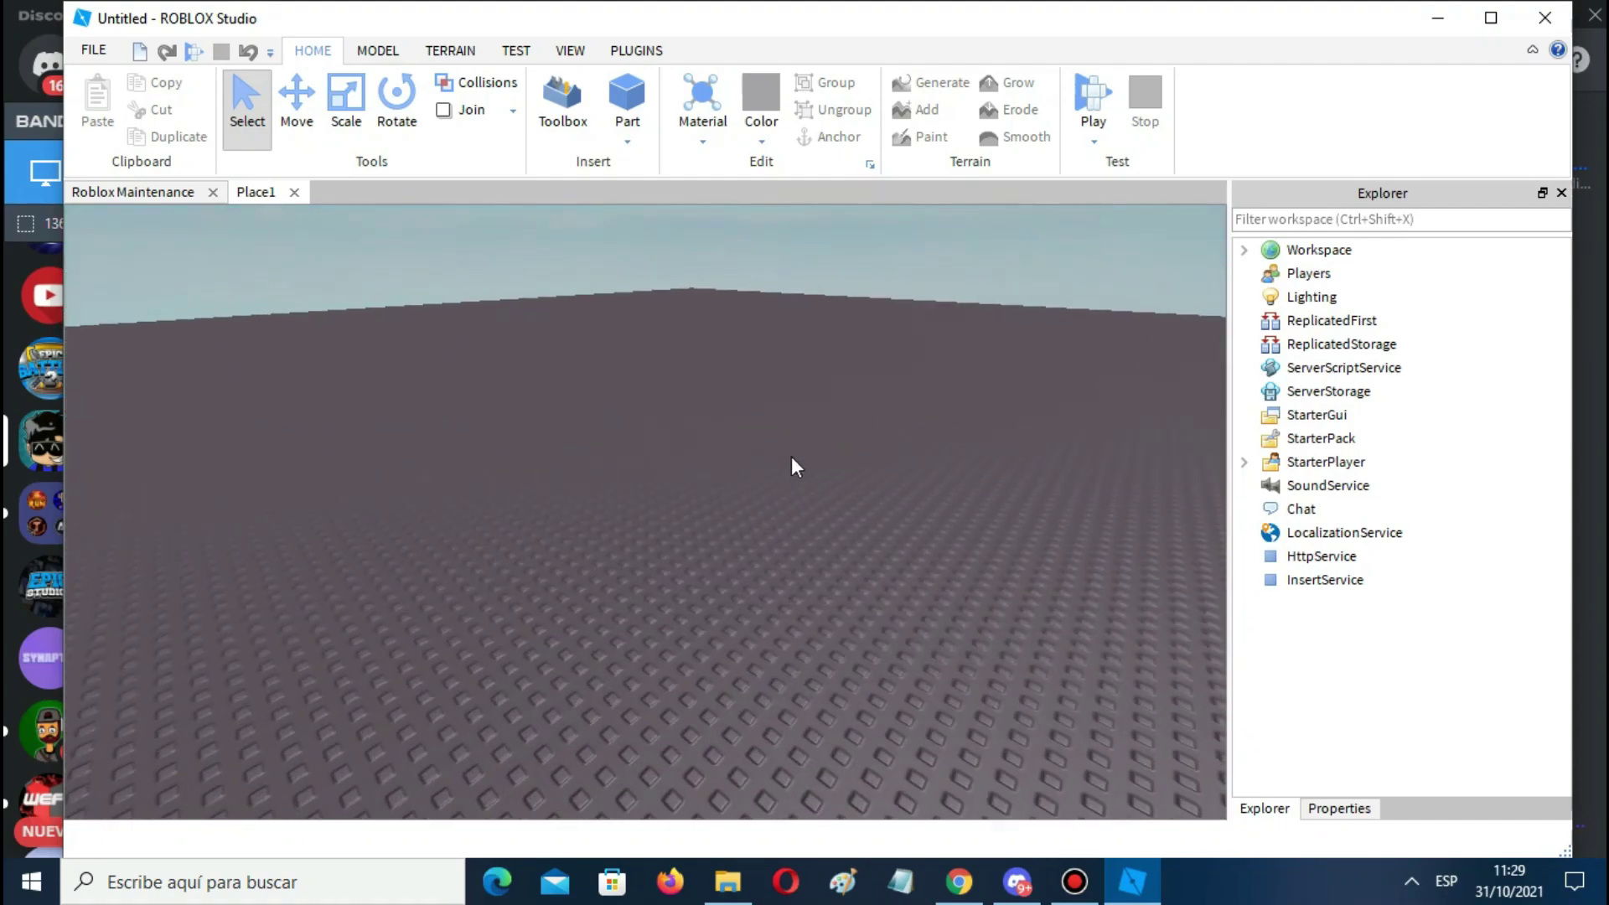
right_drag(791, 455, 791, 458)
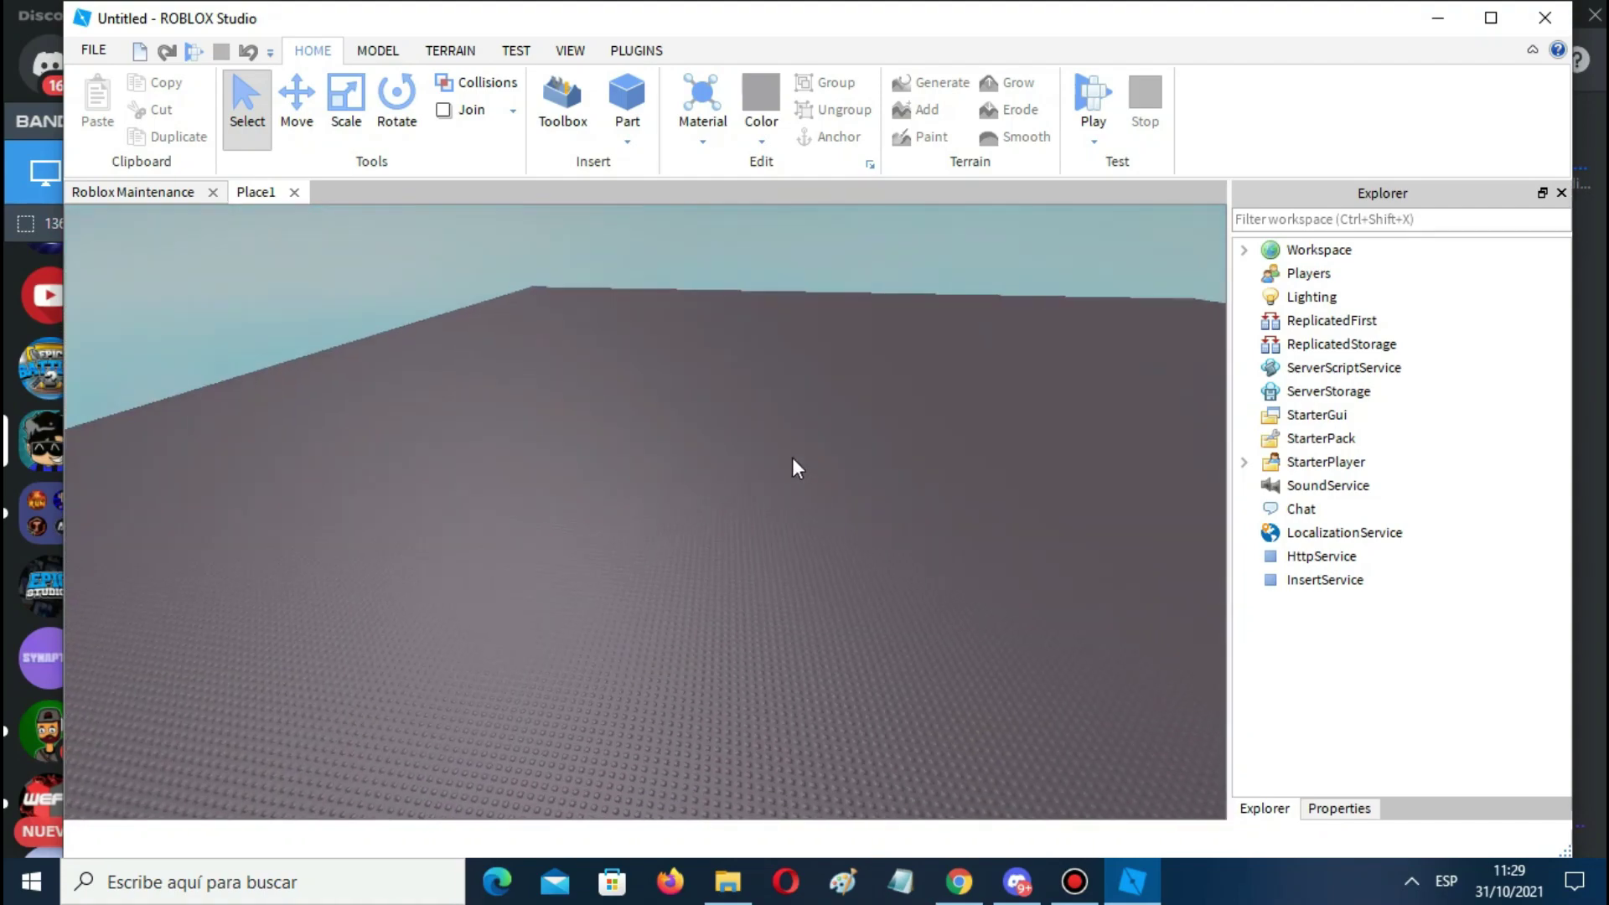
click(627, 97)
scroll(739, 425, up, 5)
scroll(720, 462, down, 8)
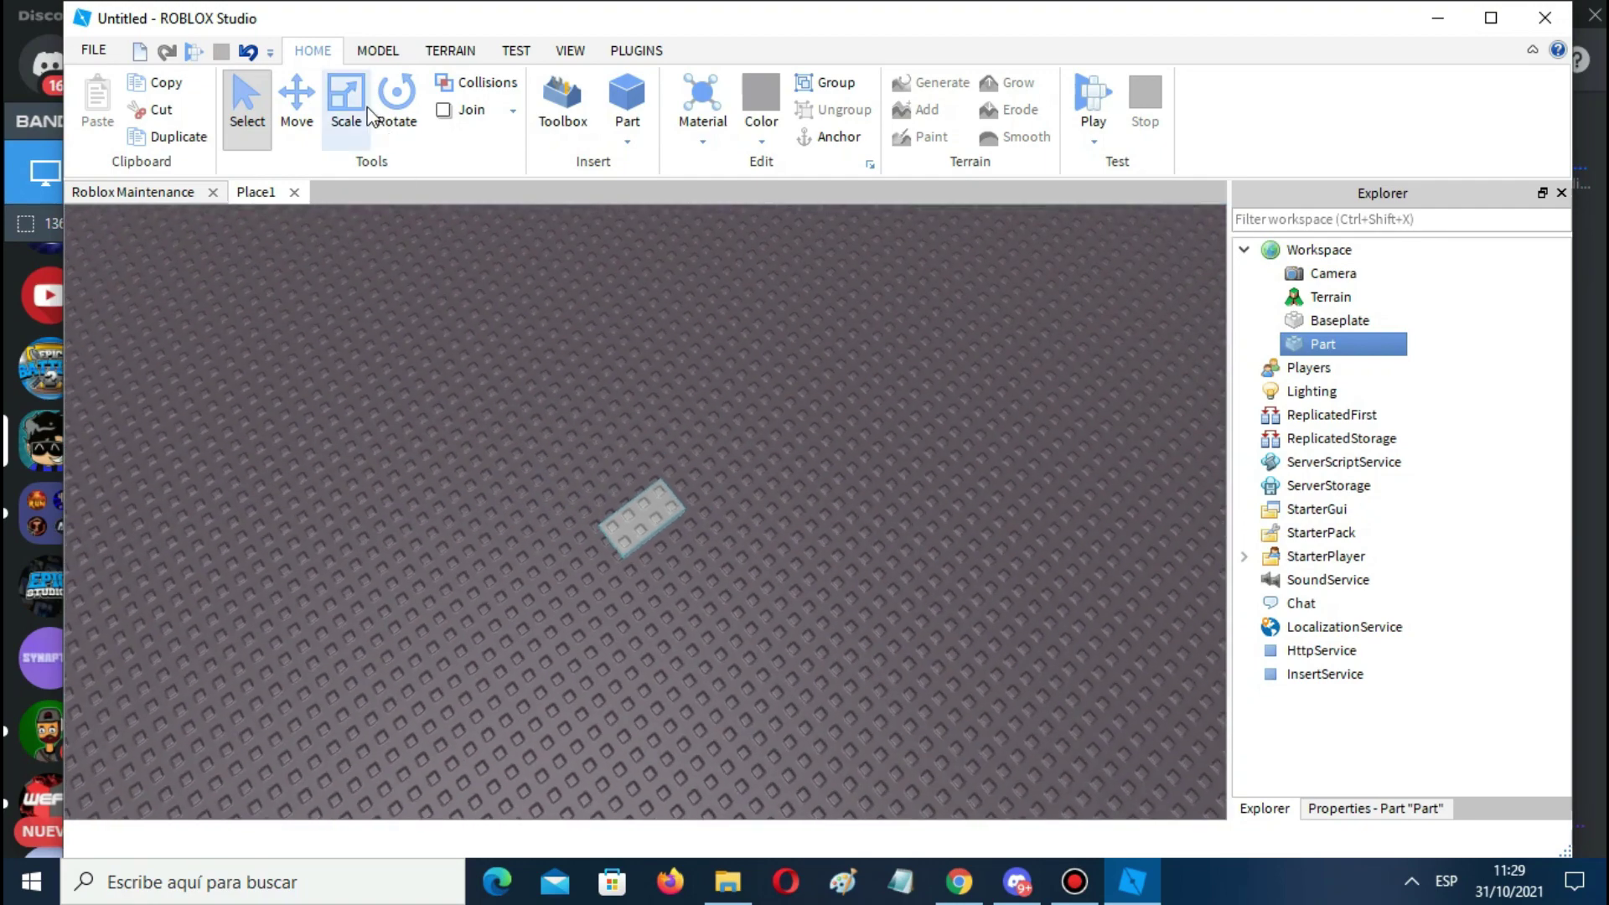
Scale the part upward into a tall, narrow column and inspect it from different angles
key(ctrl+3)
drag(642, 511, 645, 384)
right_drag(645, 383, 635, 564)
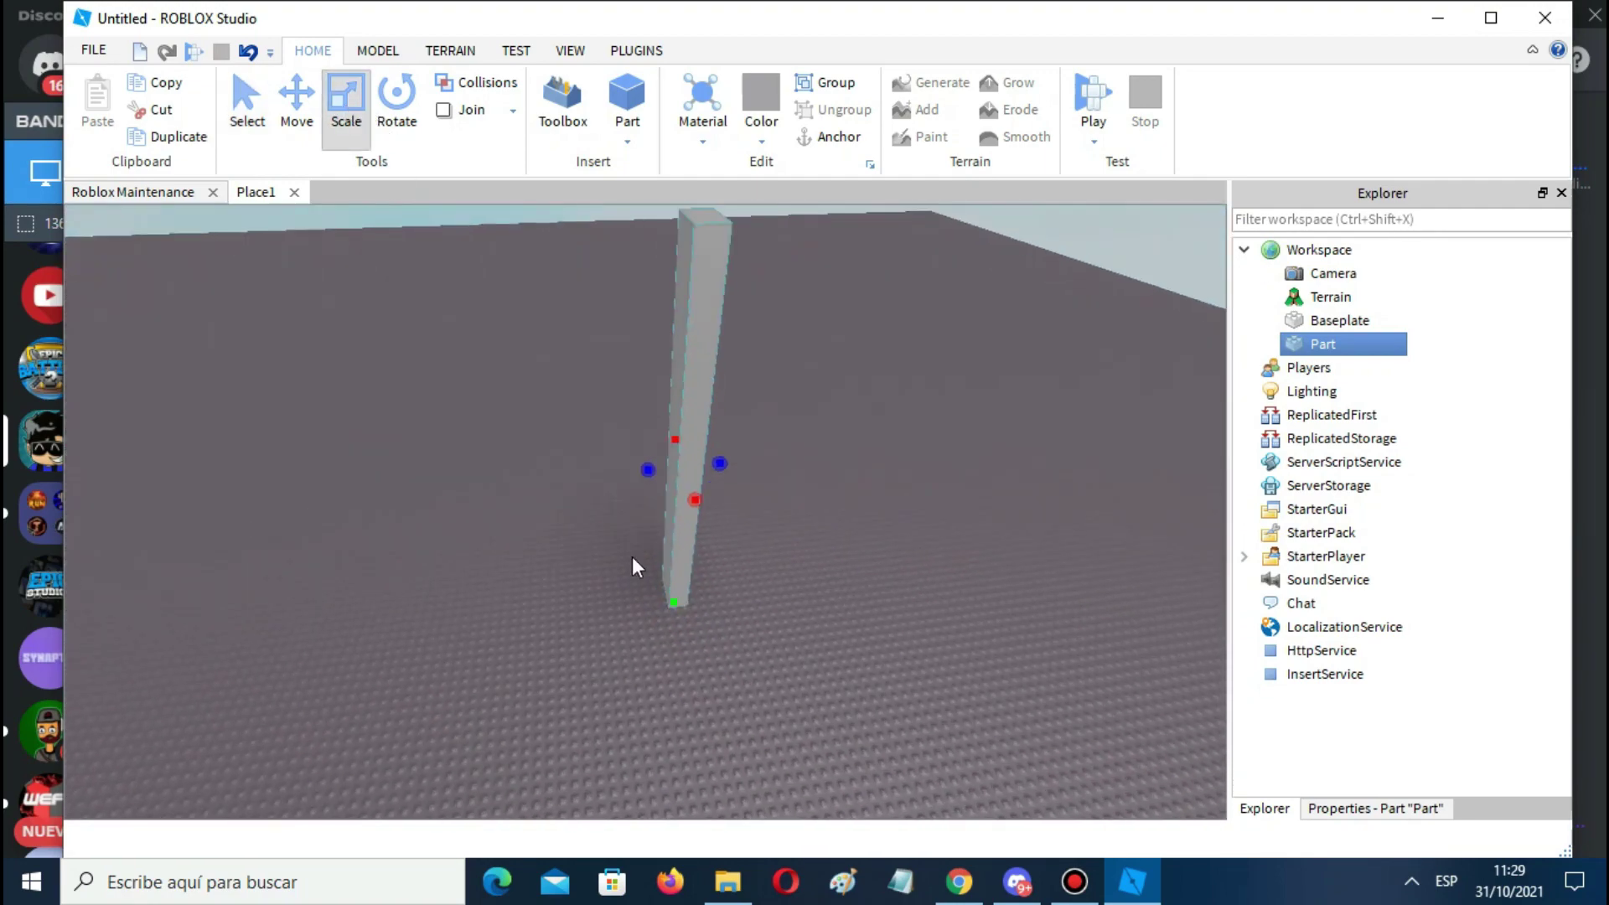
right_drag(595, 464, 664, 693)
scroll(858, 488, down, 5)
click(858, 489)
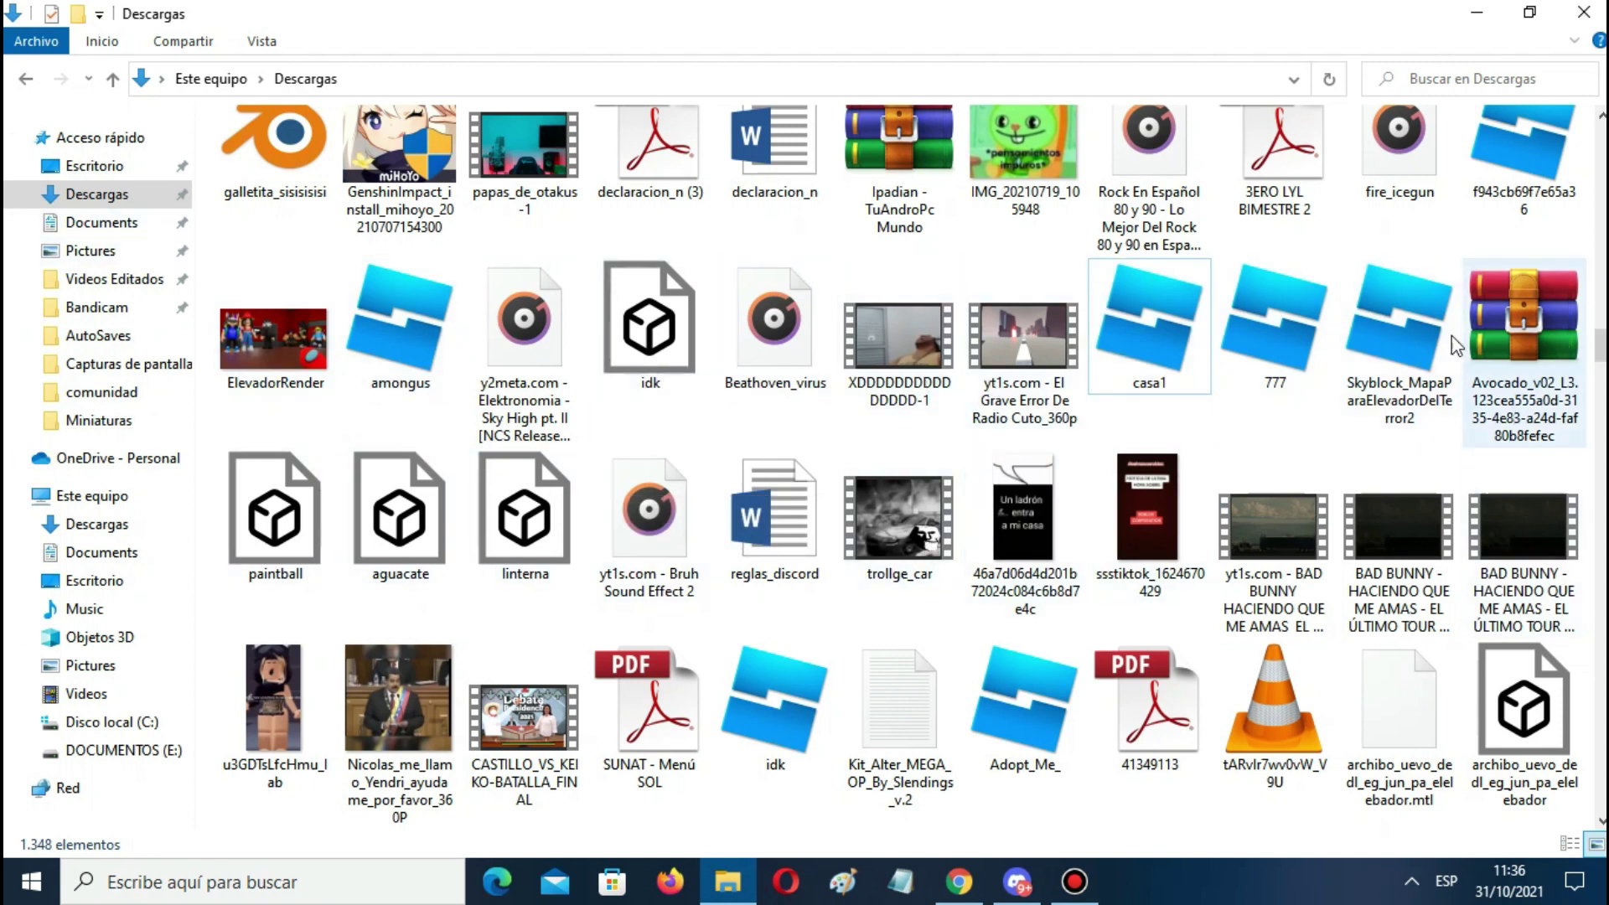
Choose to open the Skyblock_MapaParaElevadorDelTerror2 file in Descargas with another application
click(1407, 359)
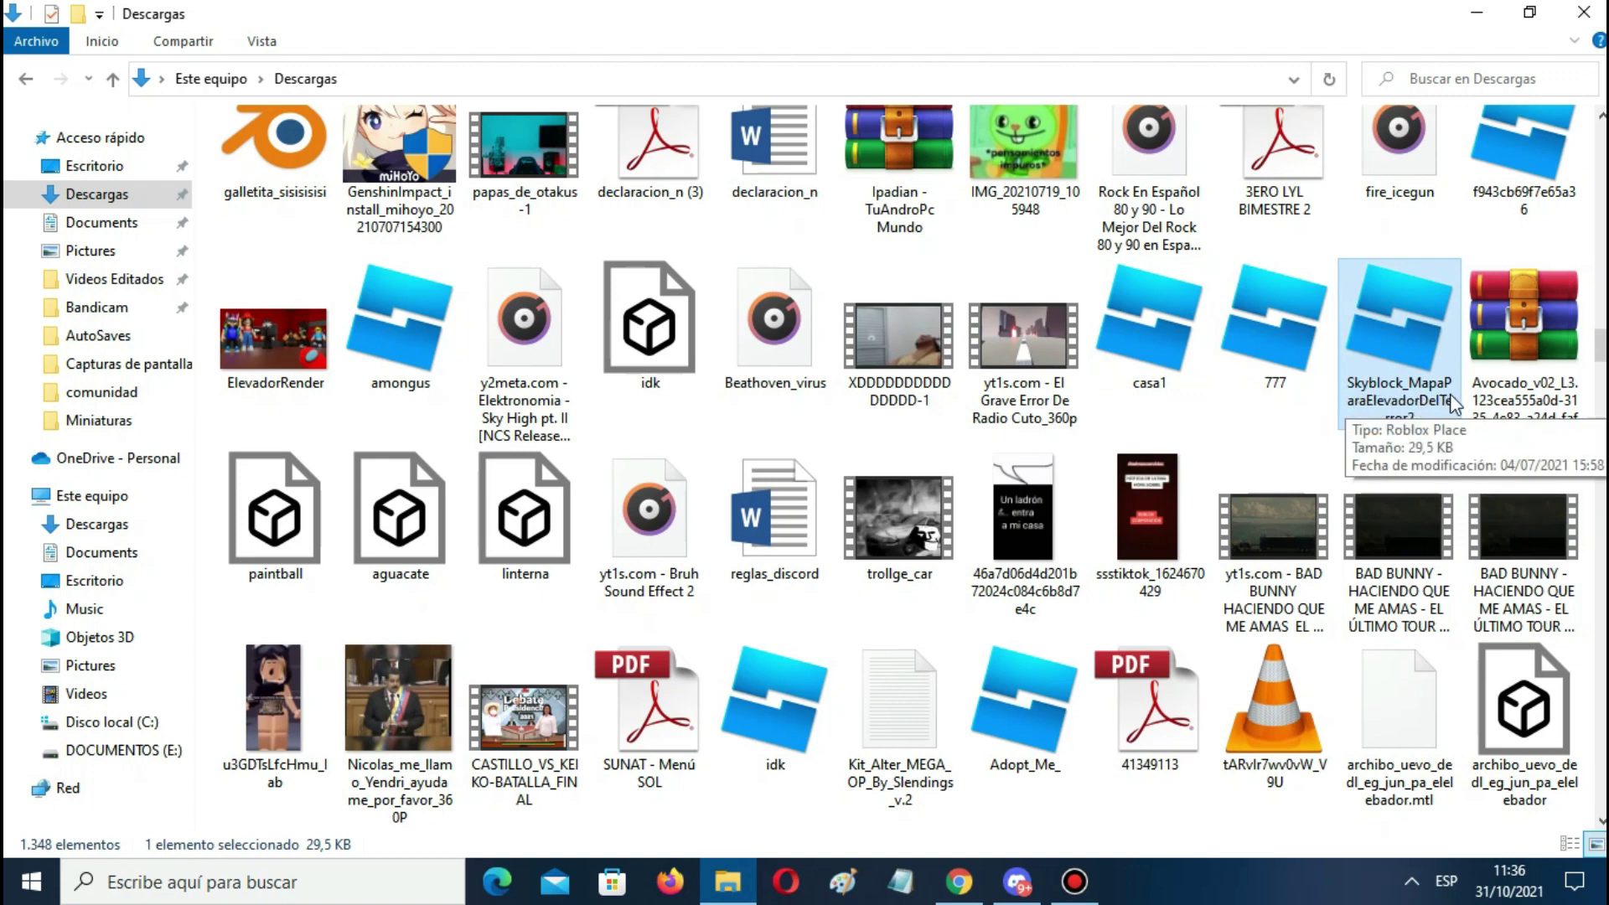
right_click(1379, 337)
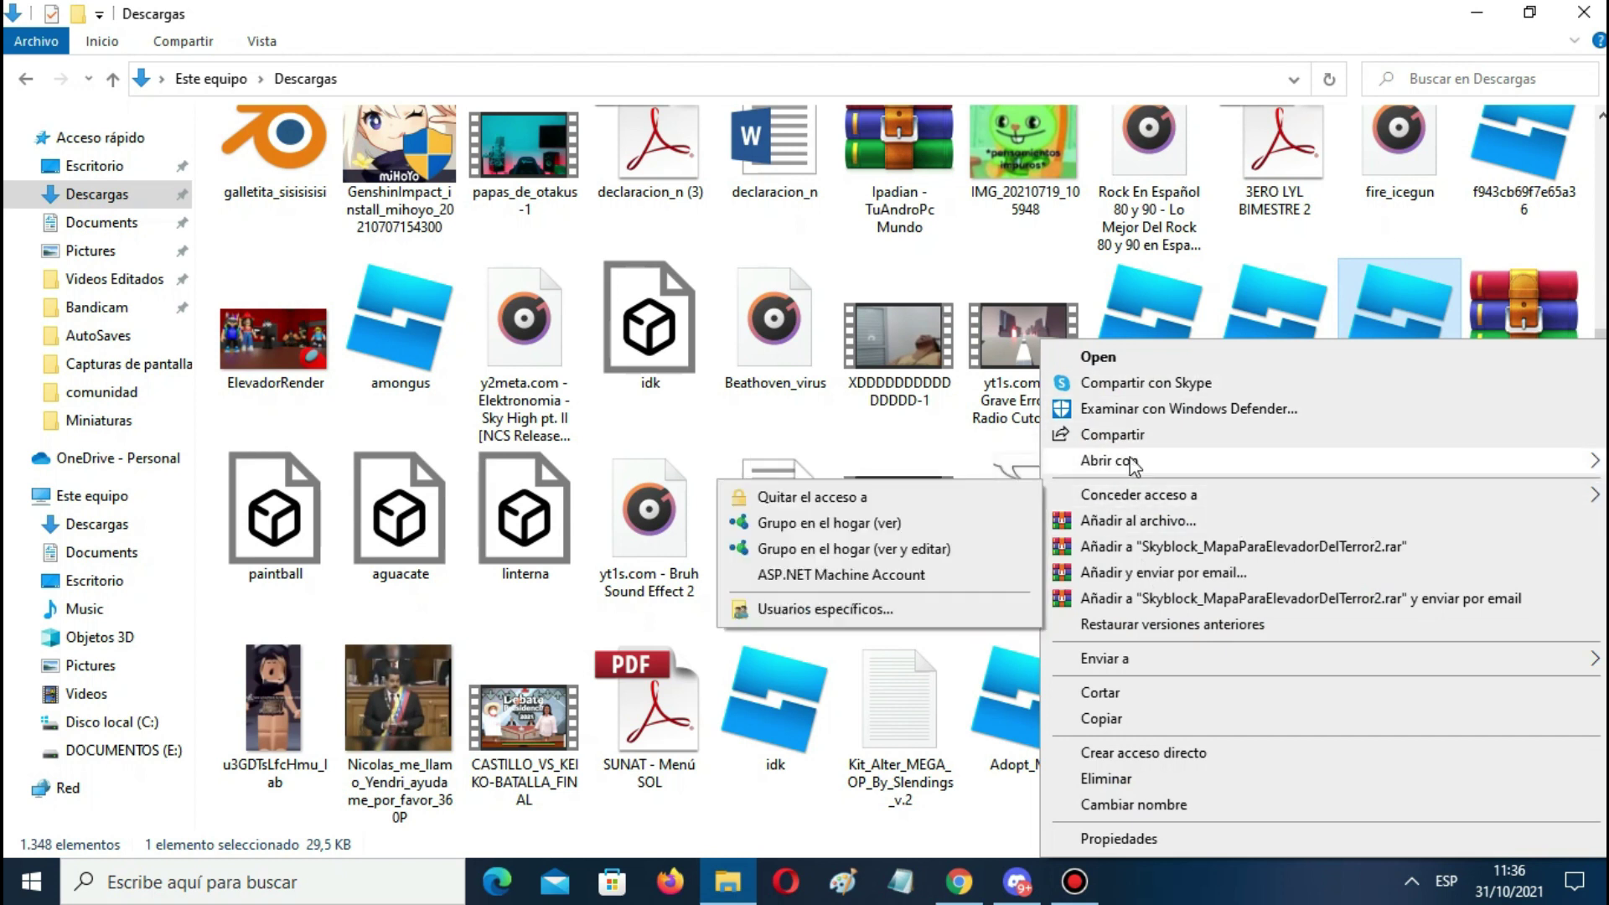
mouse_move(1229, 467)
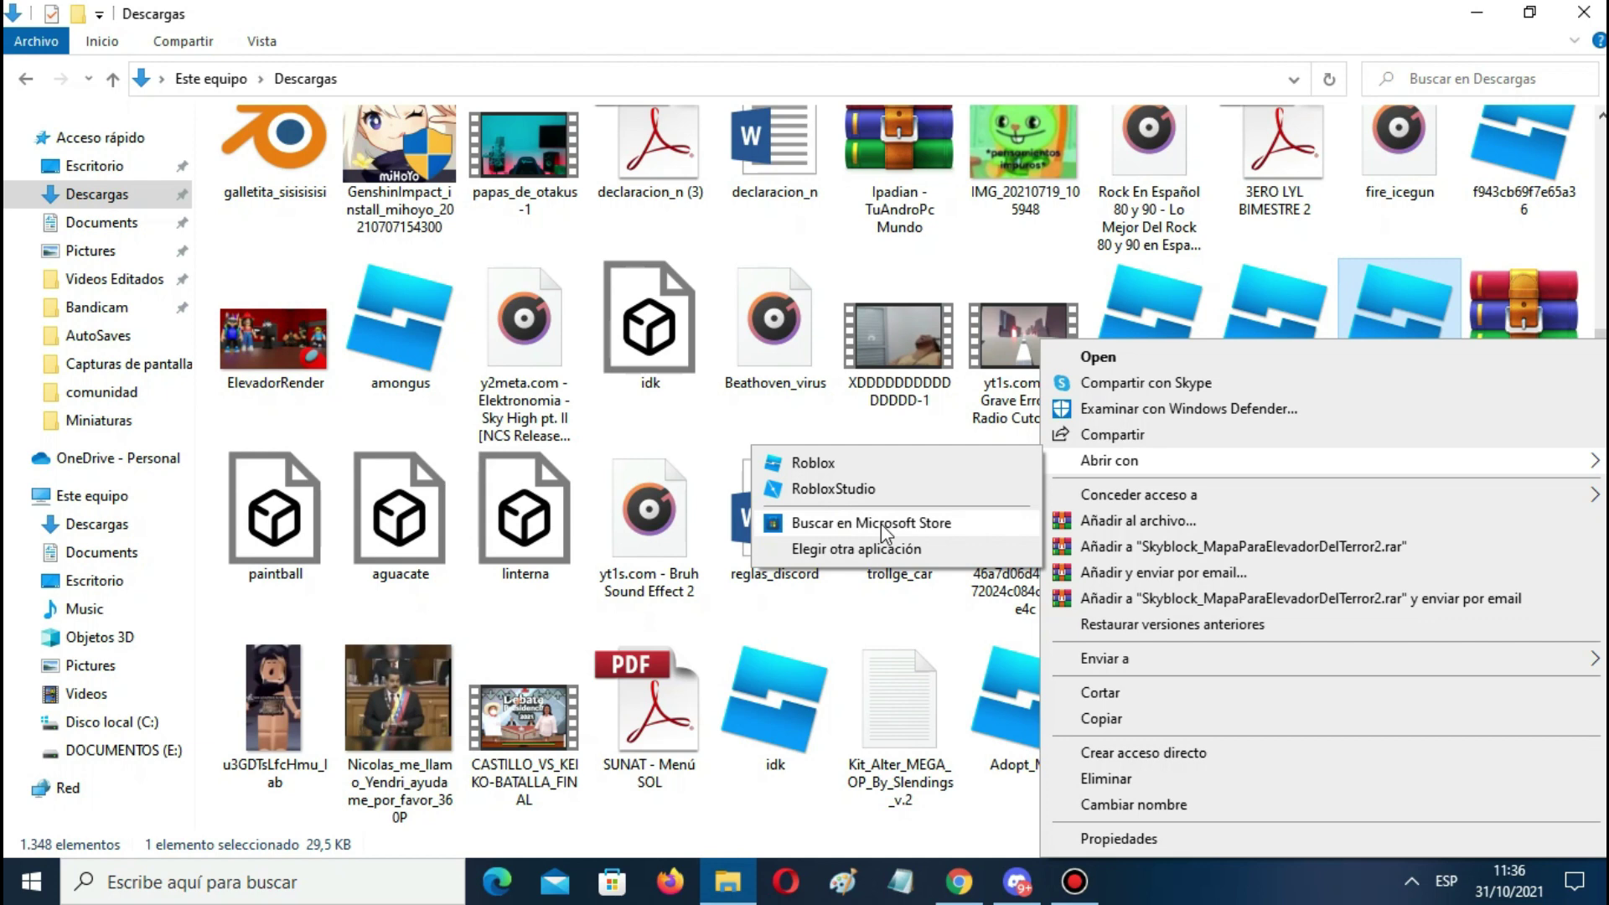
click(820, 551)
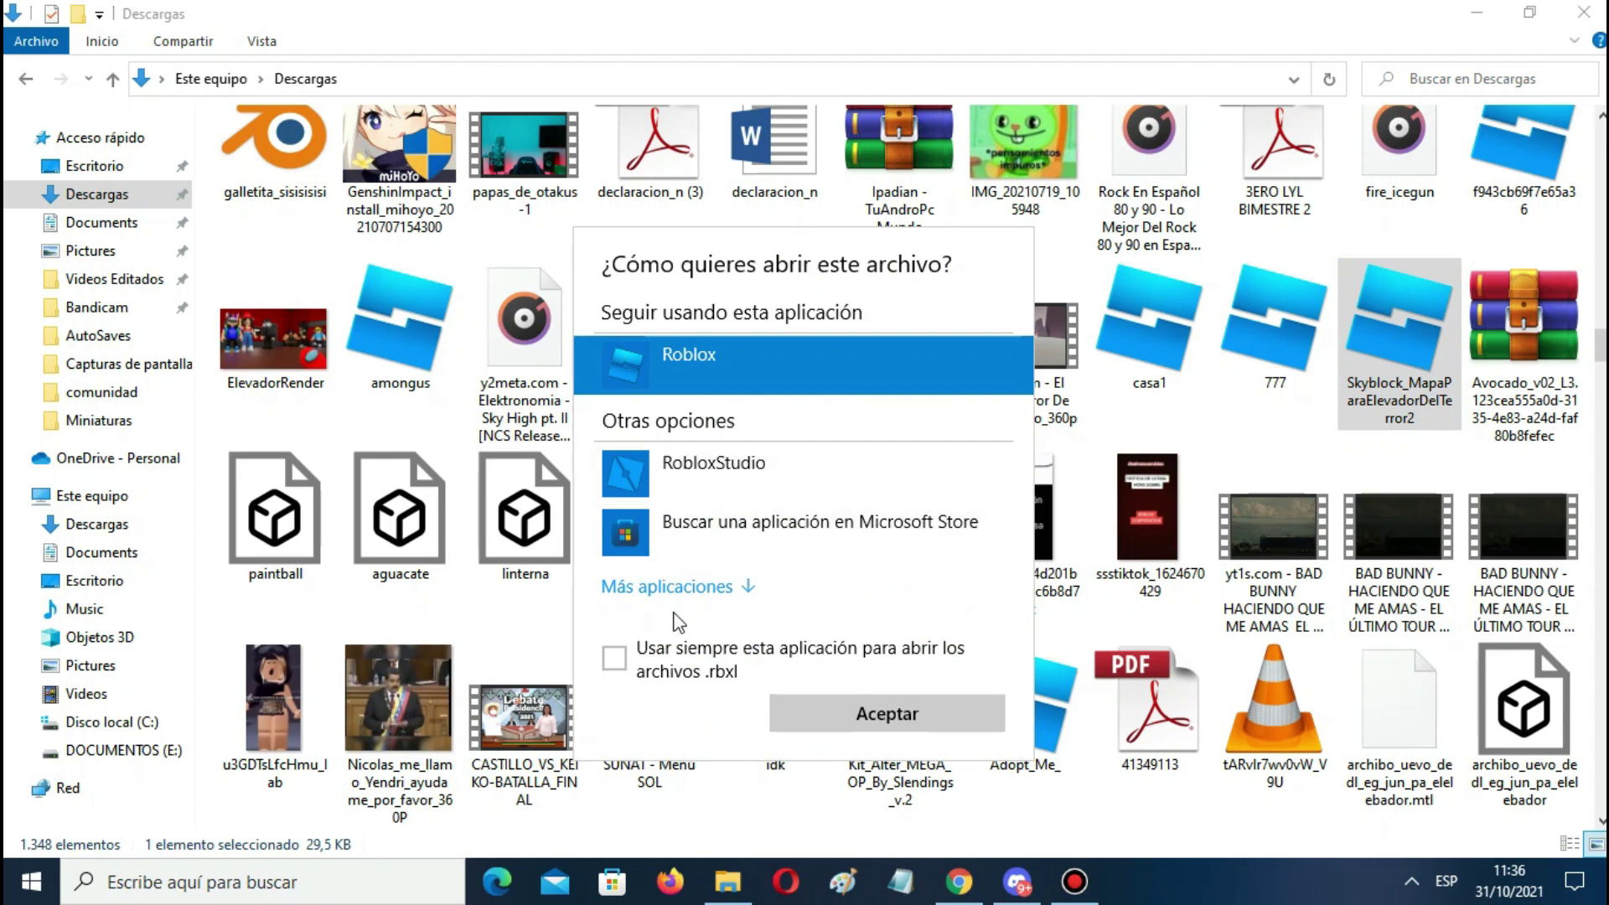
Browse the computer for another application to open the .rbxl file with, going to the Descargas folder
click(708, 588)
scroll(687, 544, down, 6)
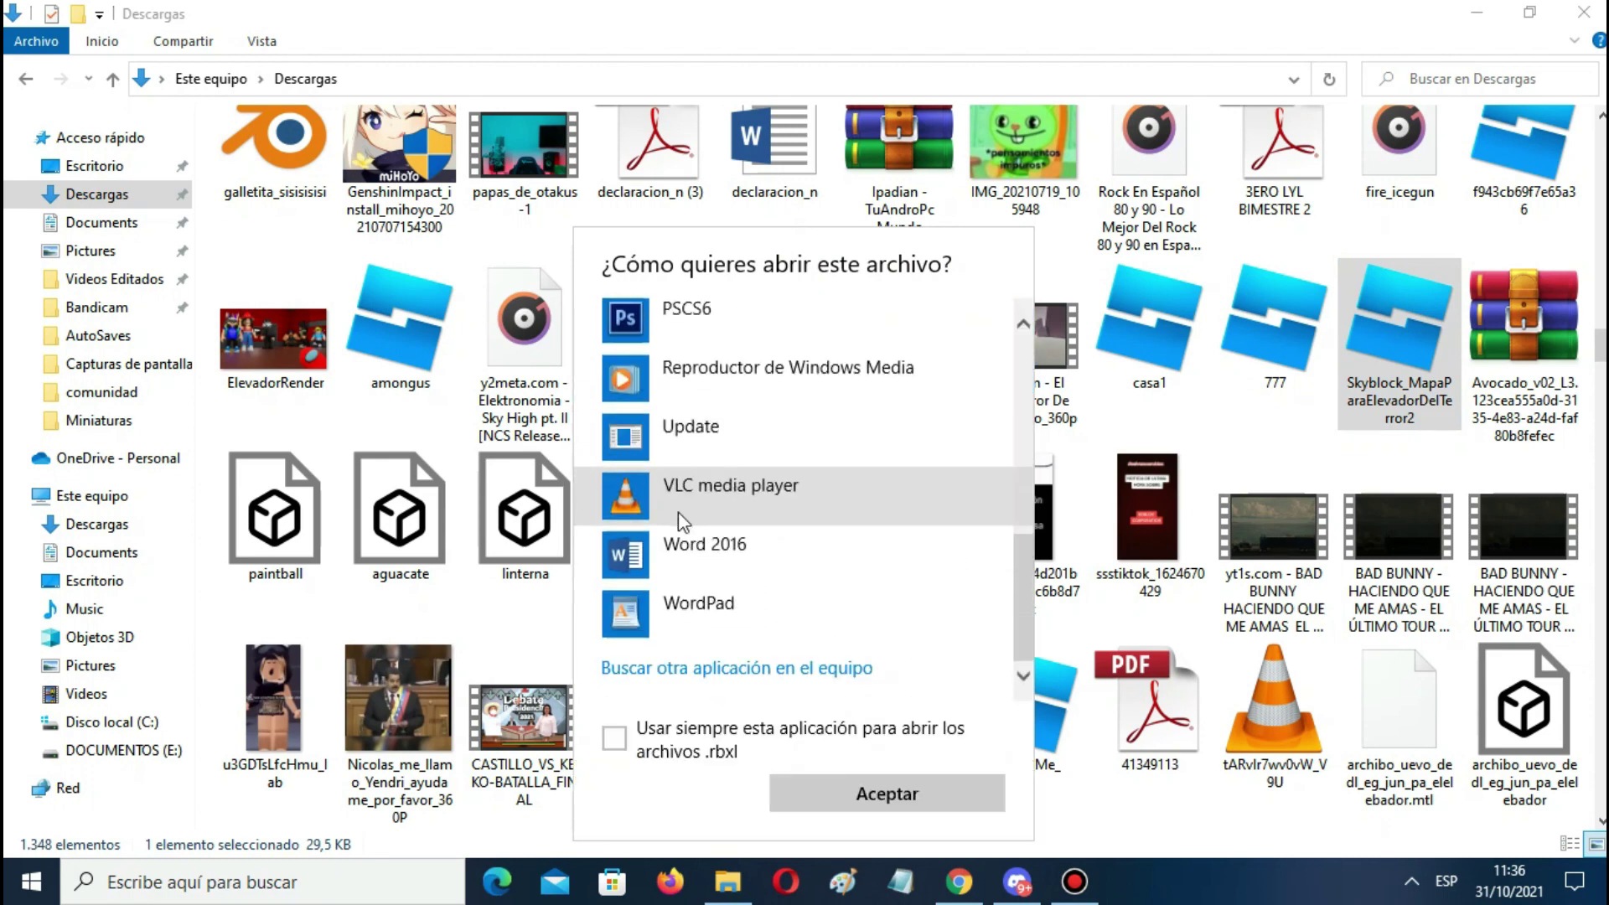
click(706, 666)
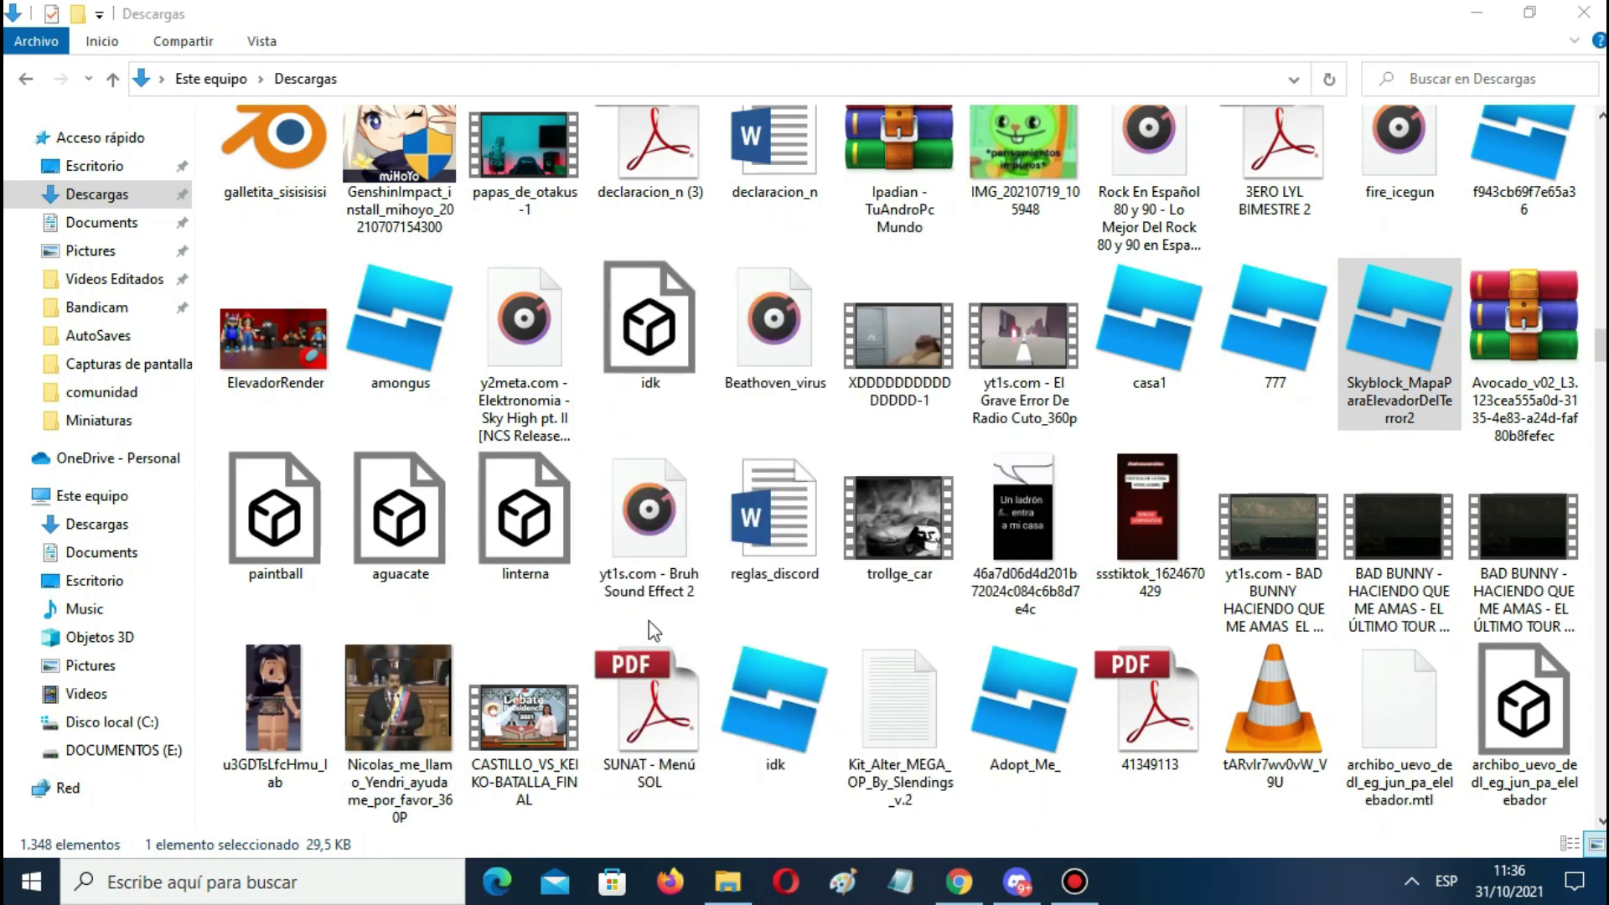
scroll(126, 251, up, 1)
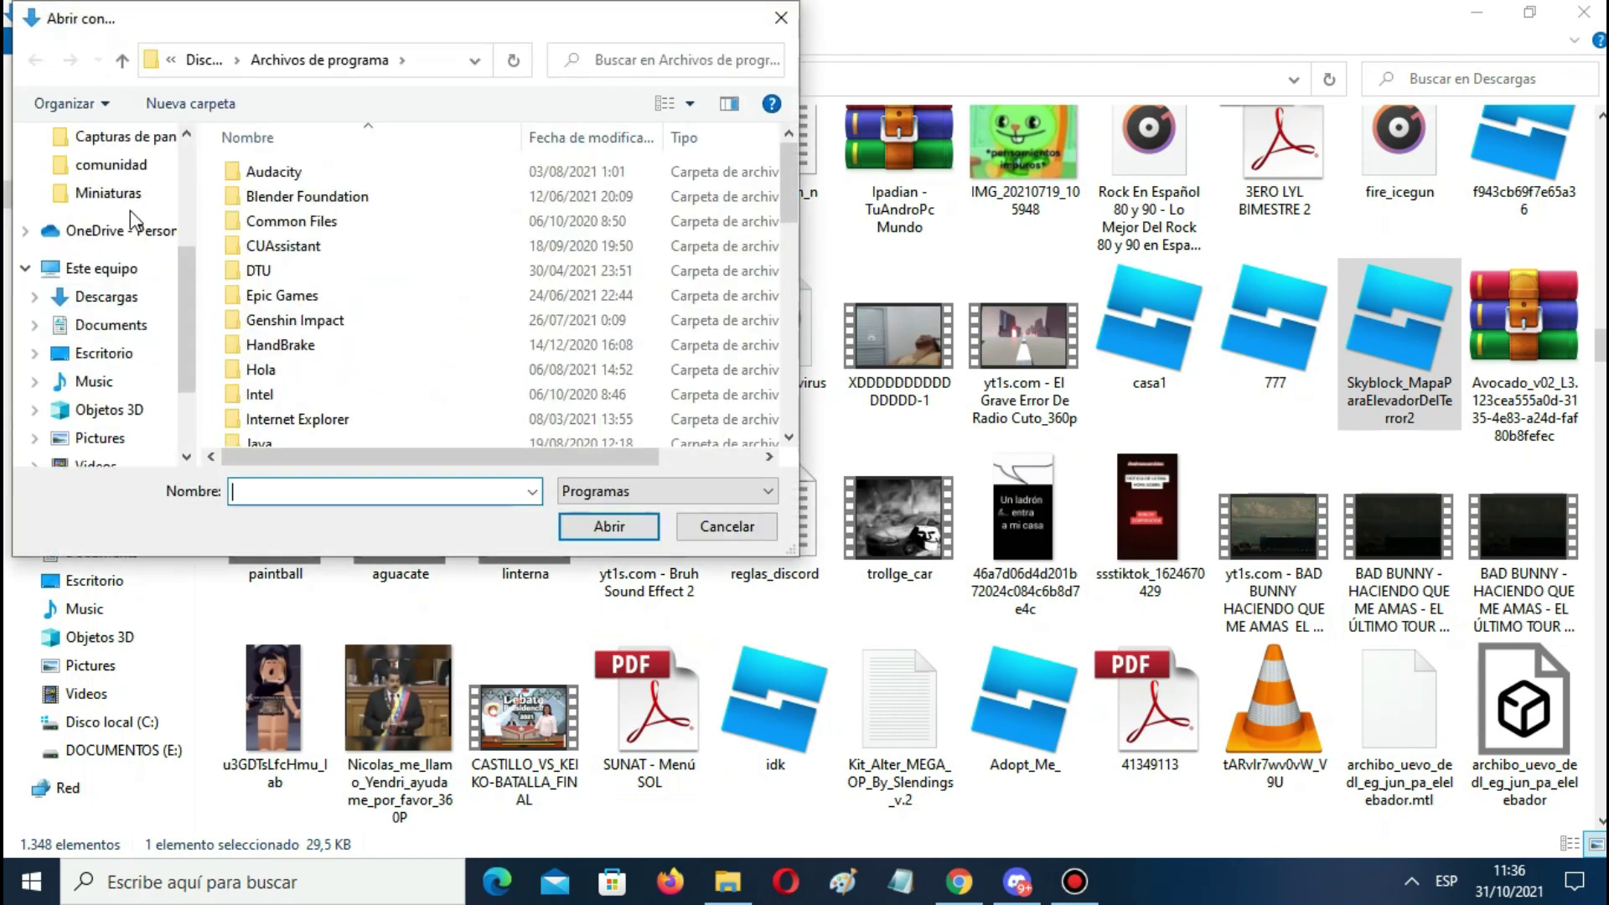
scroll(130, 222, up, 5)
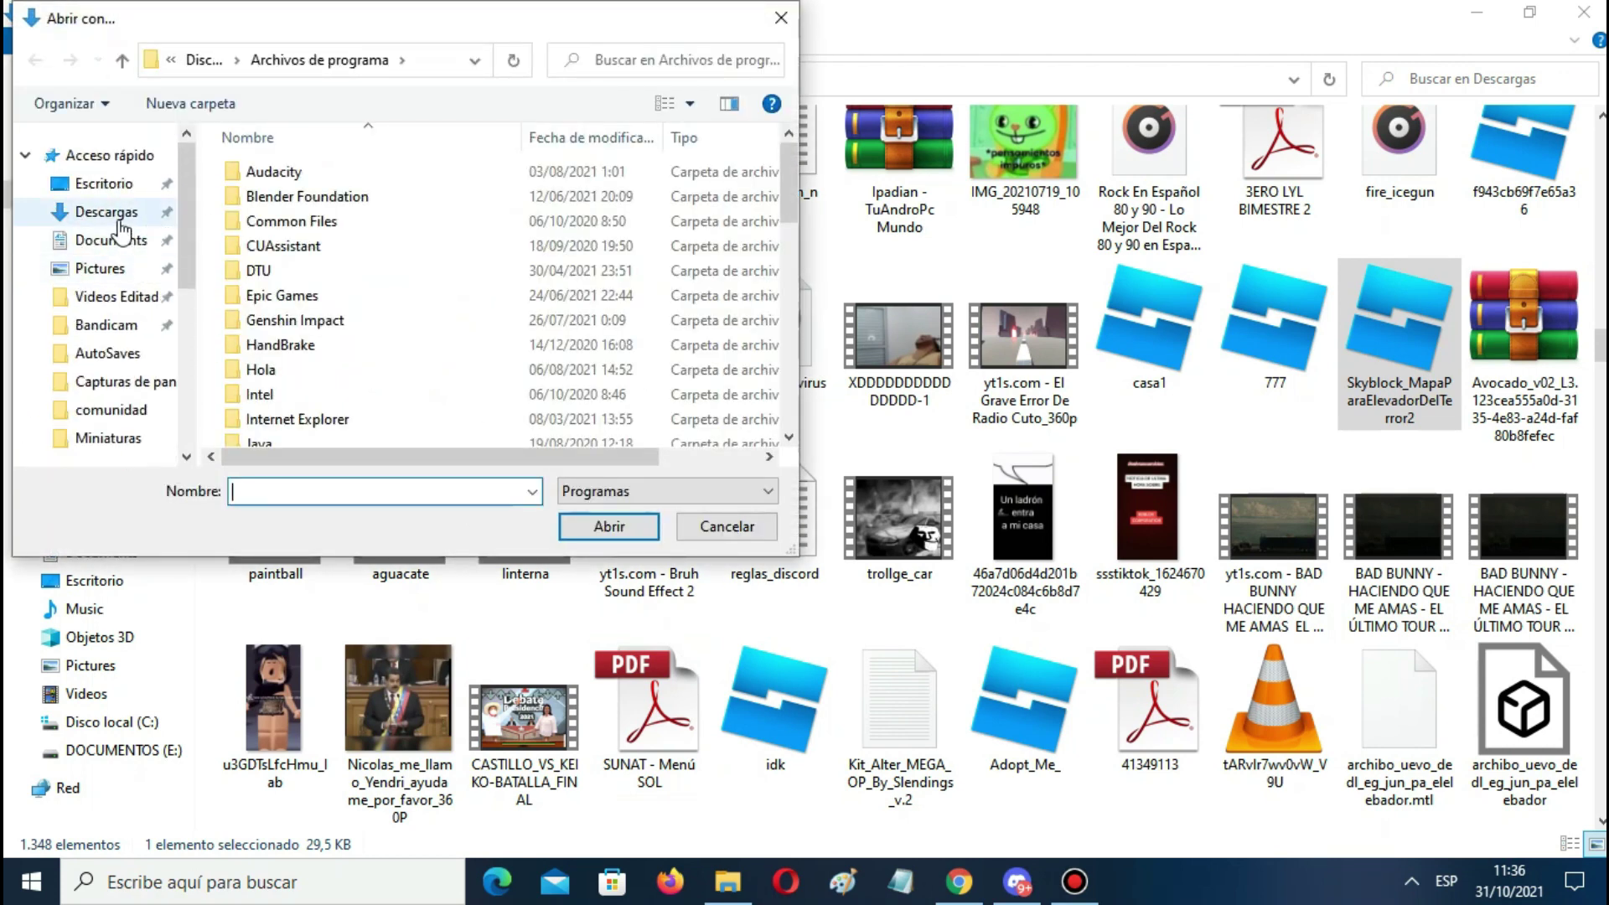
click(109, 214)
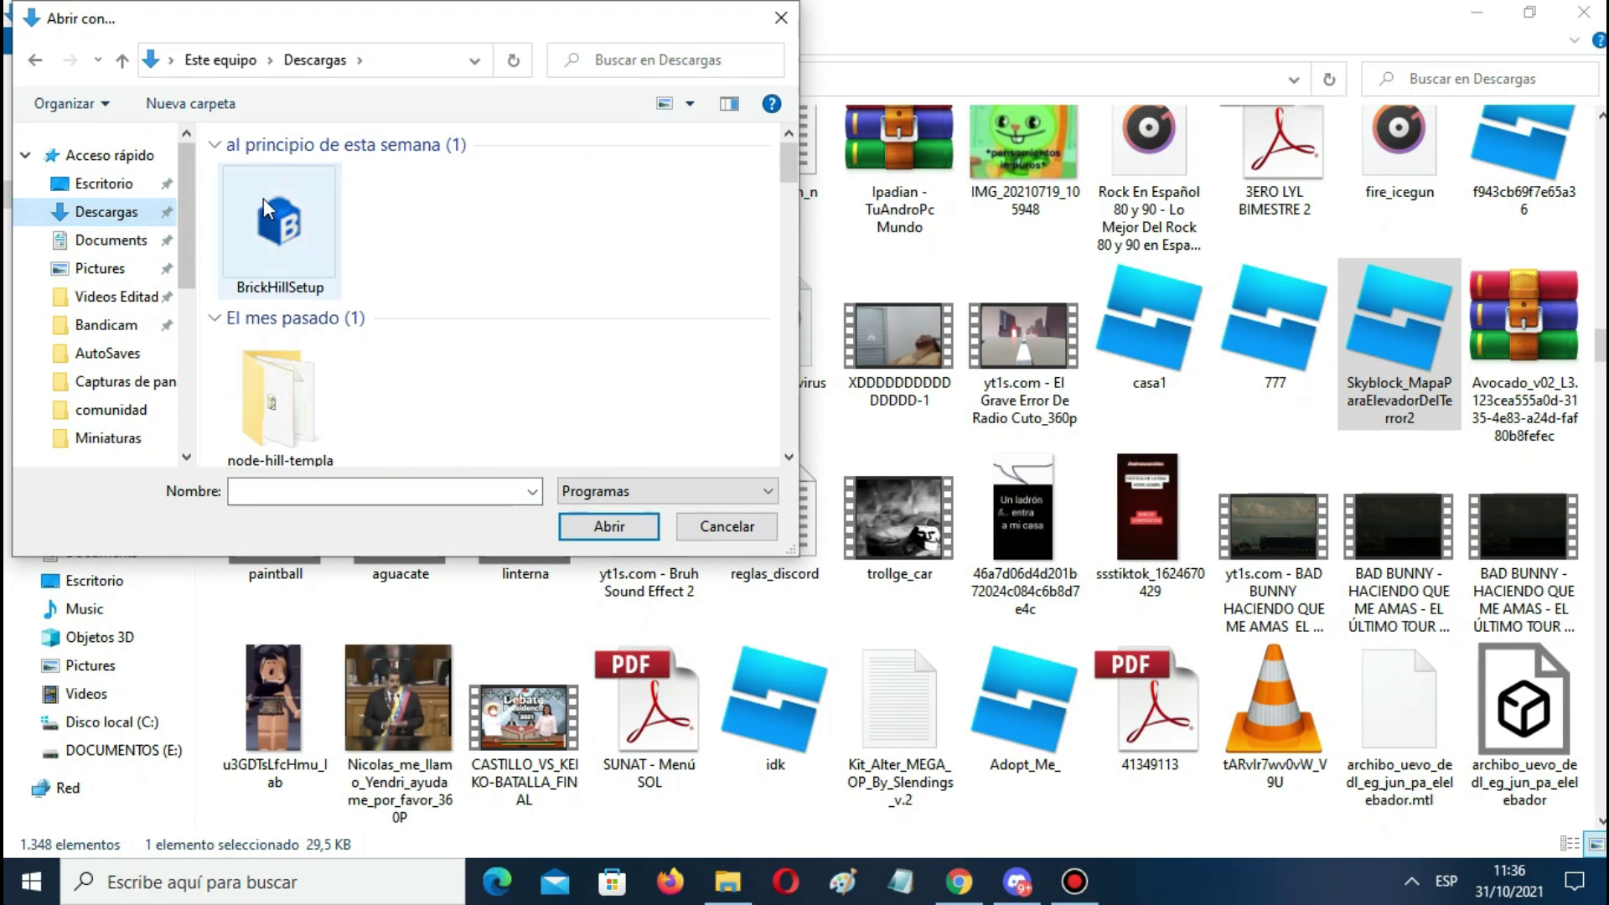
Search Descargas for "roblox studio" and open the Skyblock place file with RobloxStudioBeta
click(641, 60)
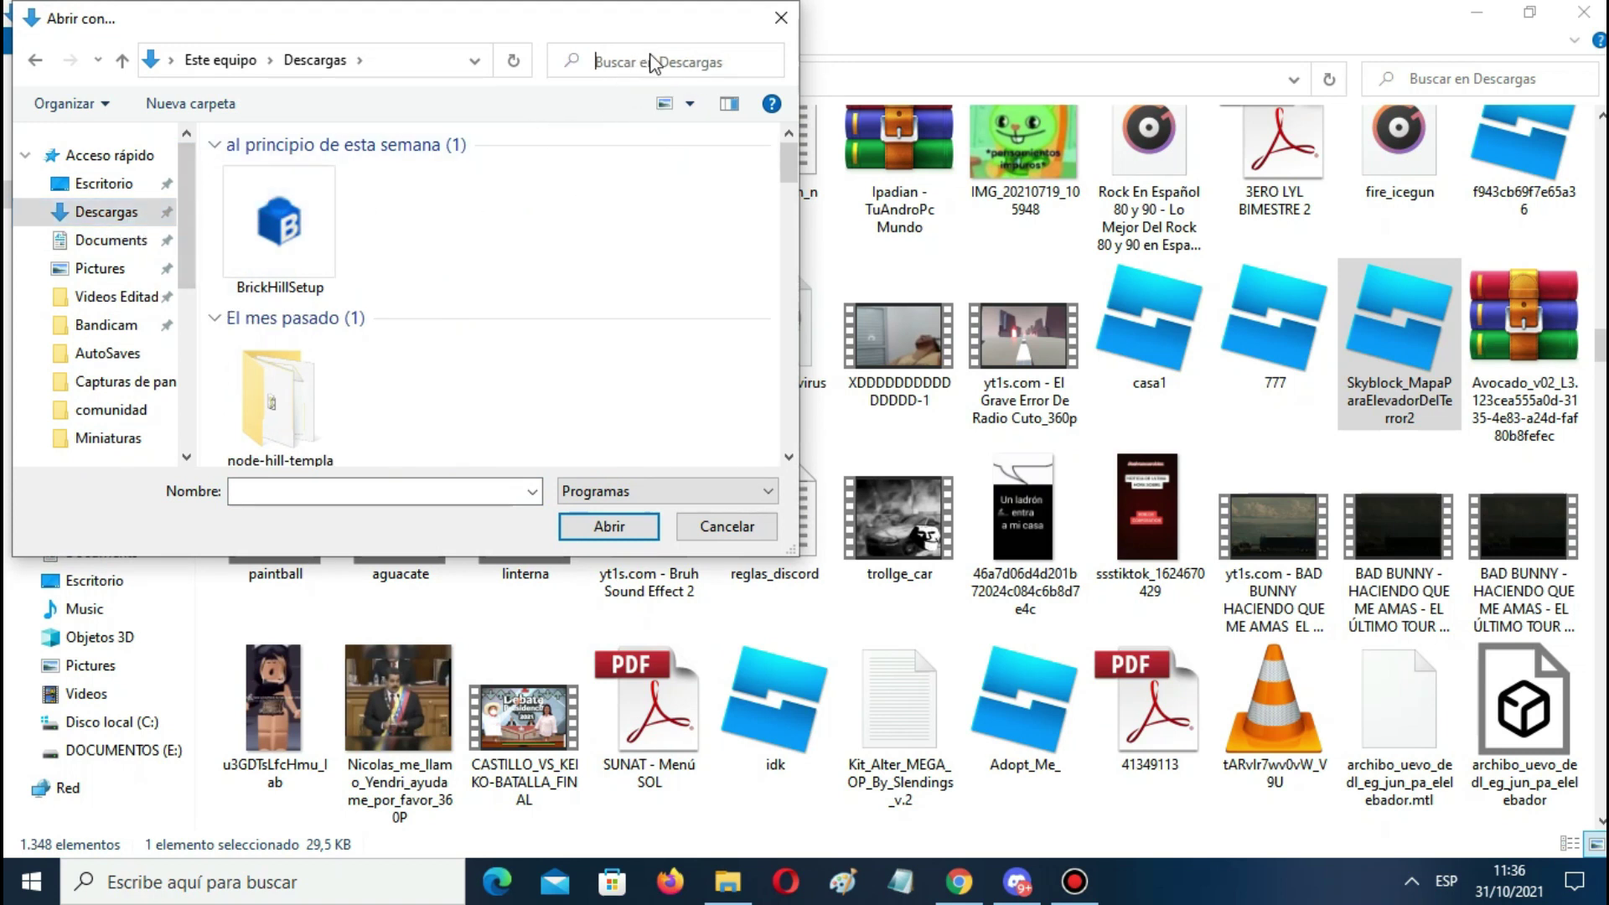
text(roblox s)
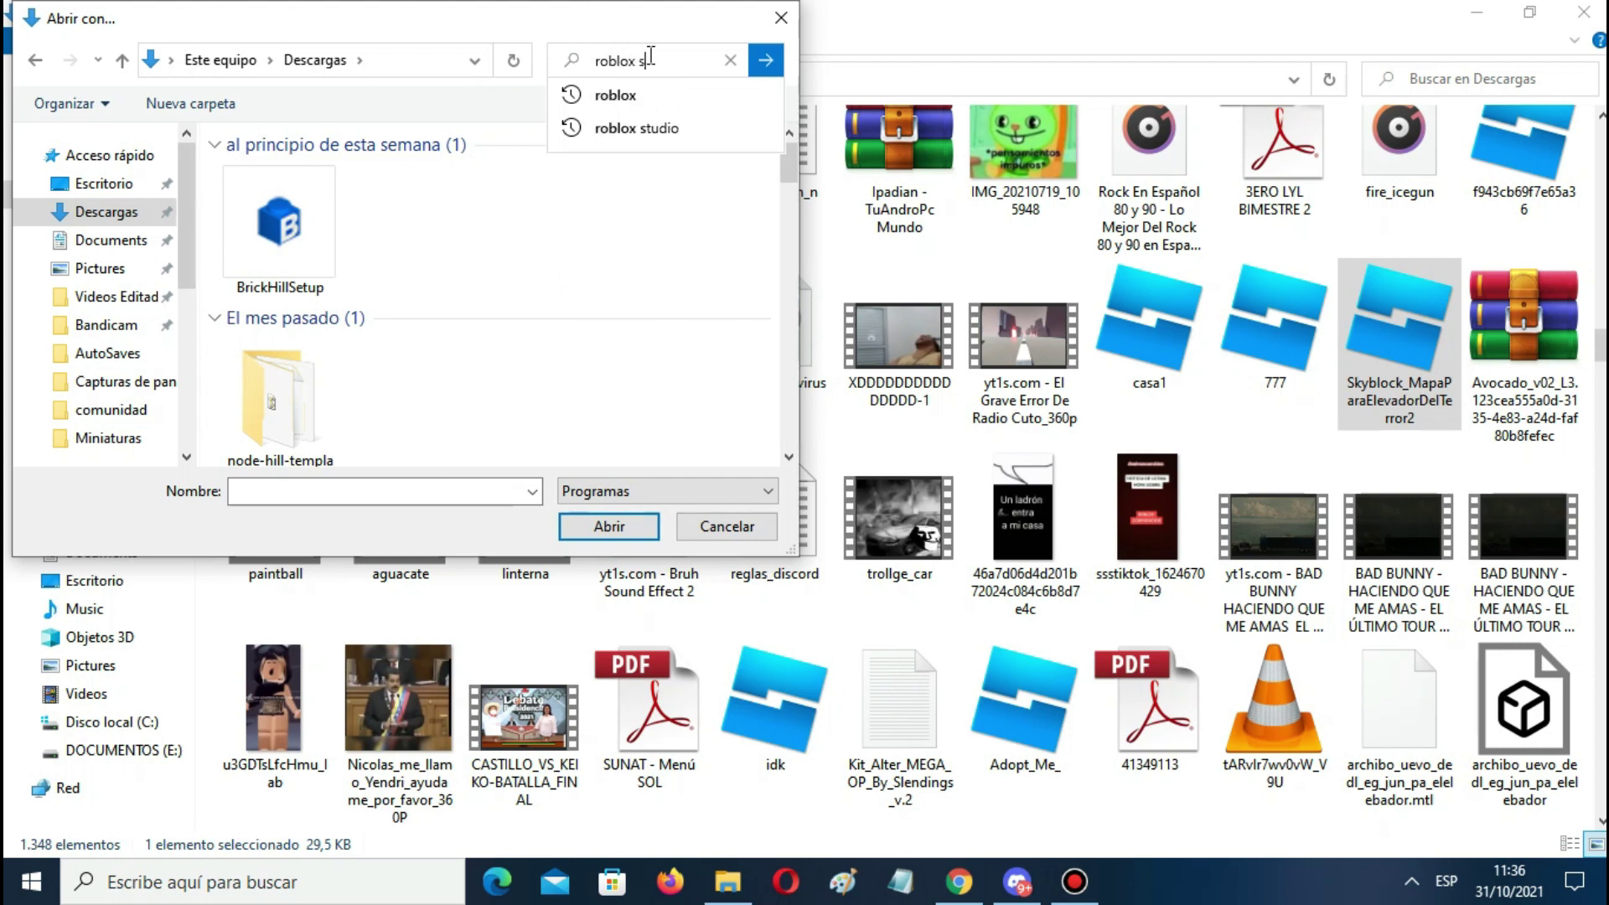
text(tudio)
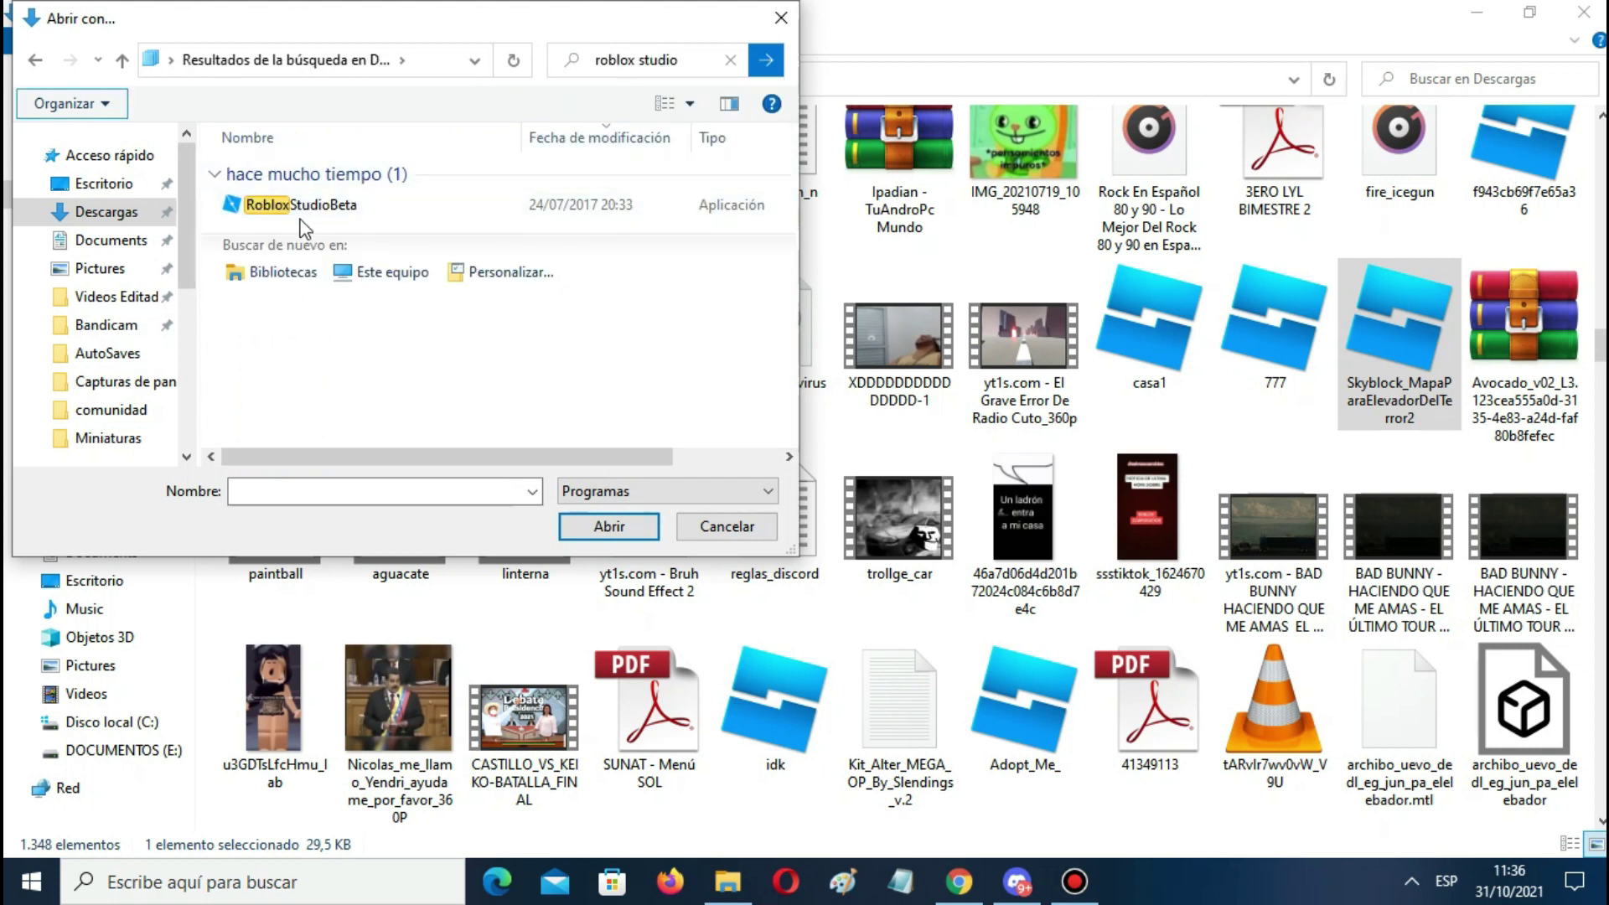
click(573, 203)
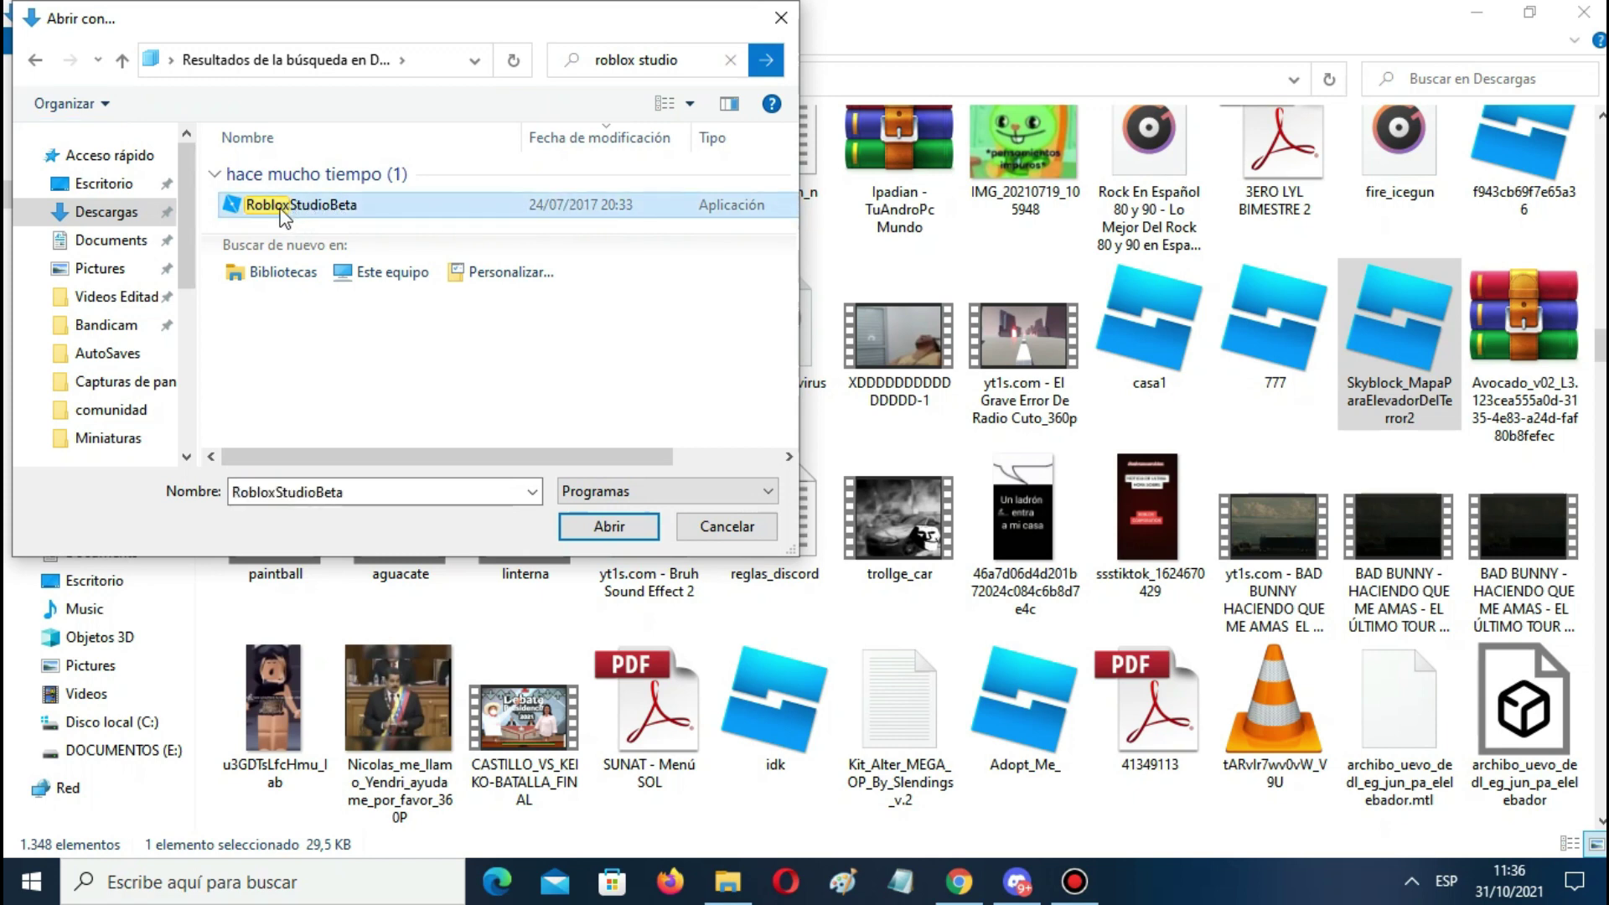
click(609, 526)
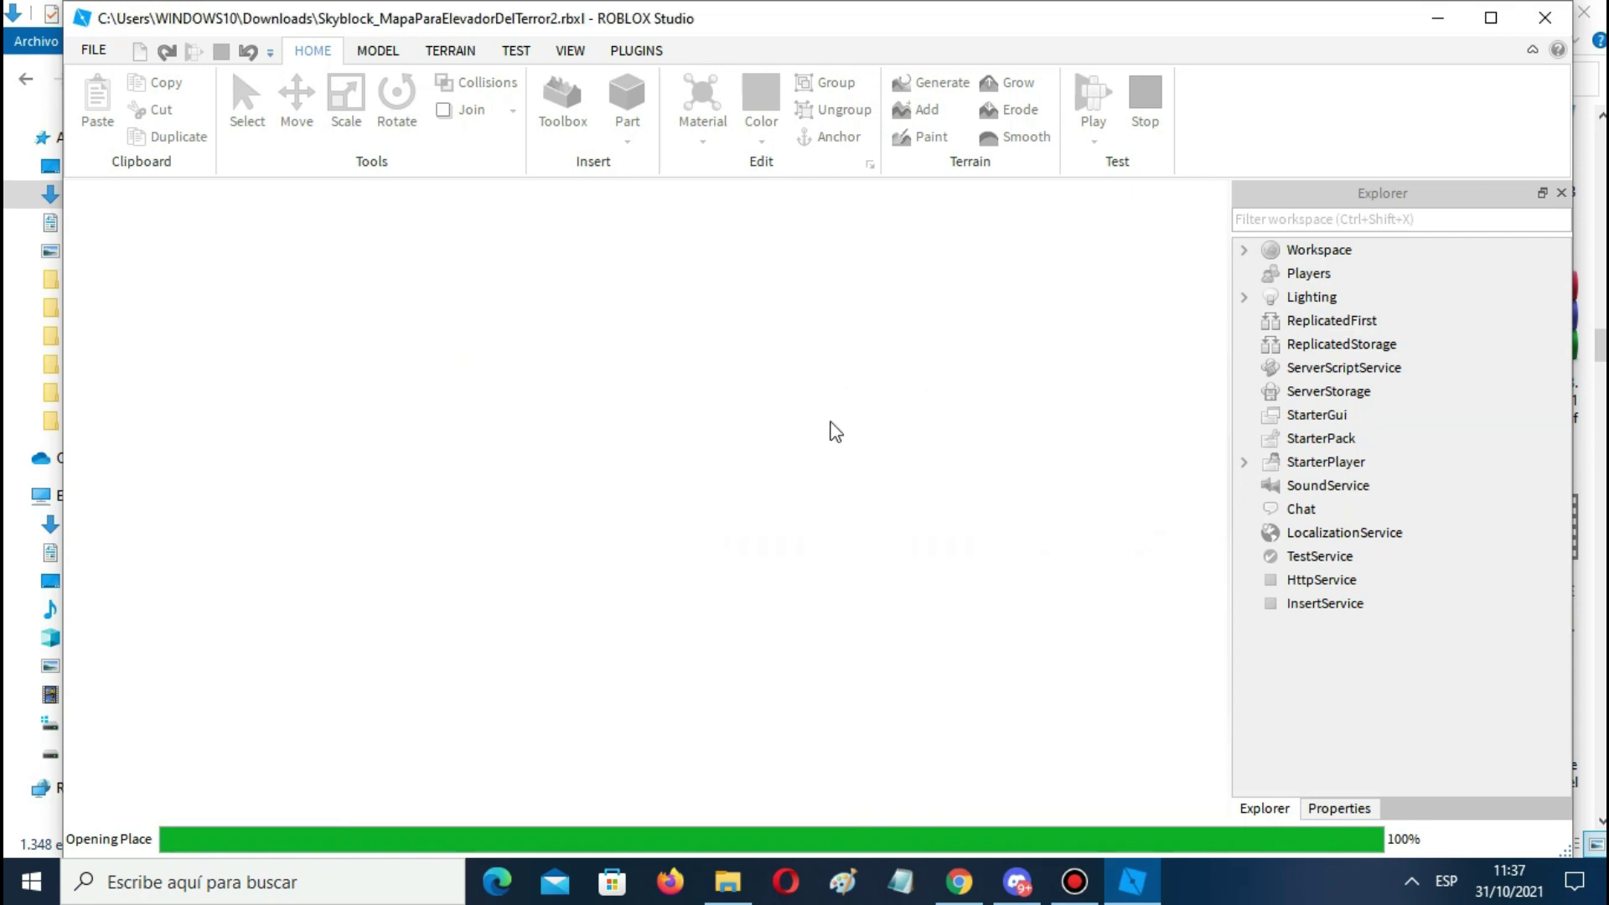
Examine the Skyblock map's island, chest and column up close and from different angles
scroll(783, 456, down, 3)
scroll(782, 455, up, 5)
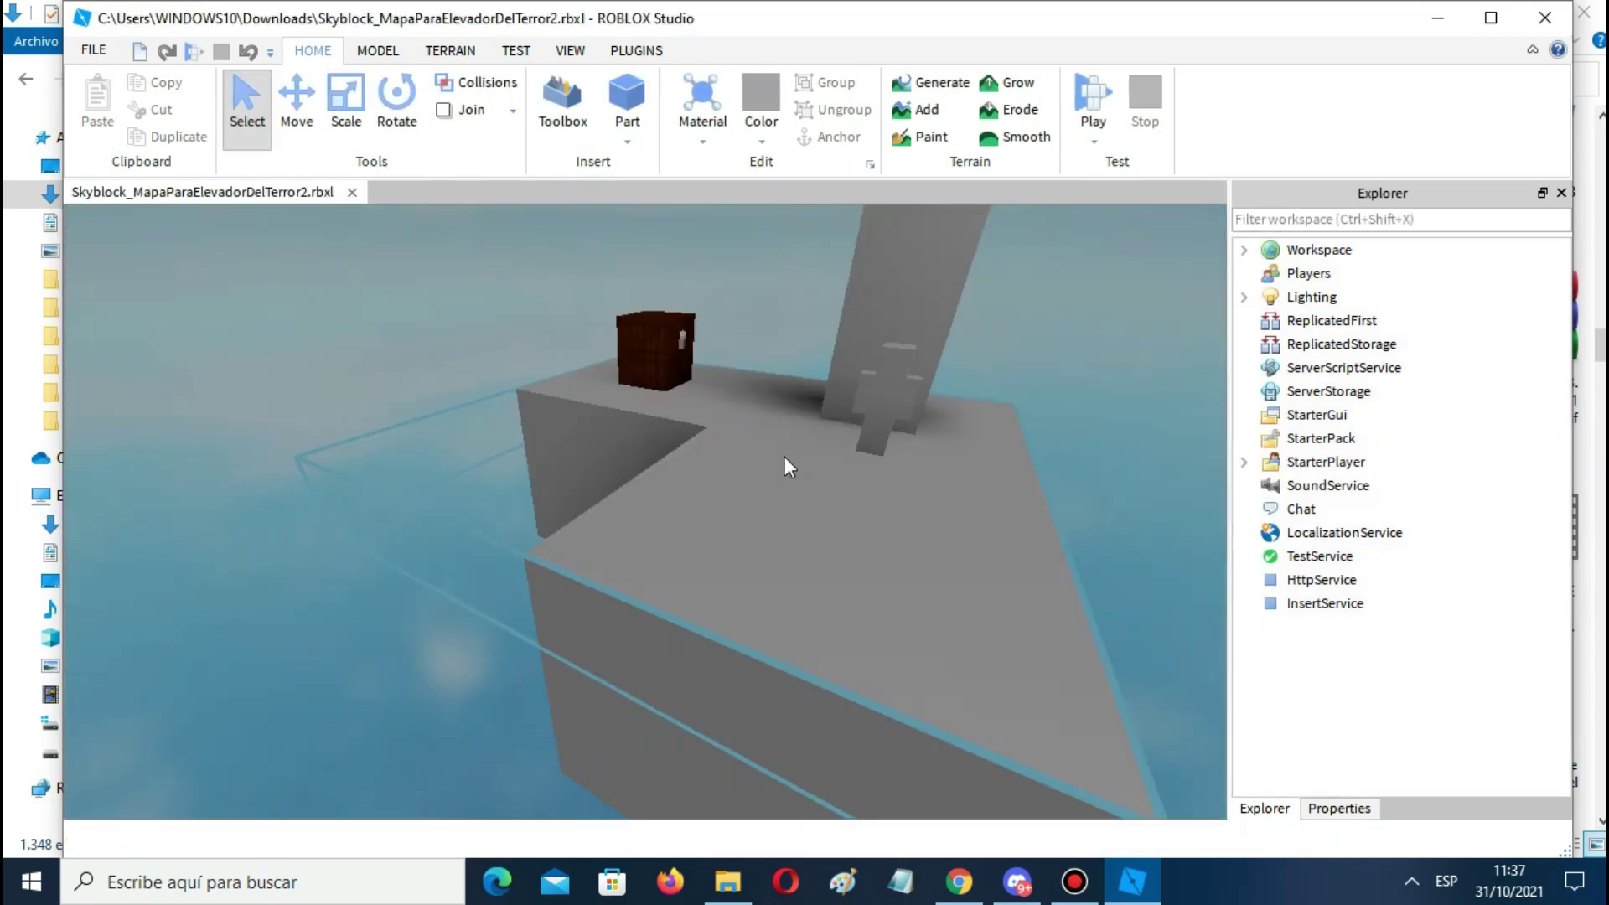
scroll(782, 455, down, 2)
scroll(783, 456, up, 8)
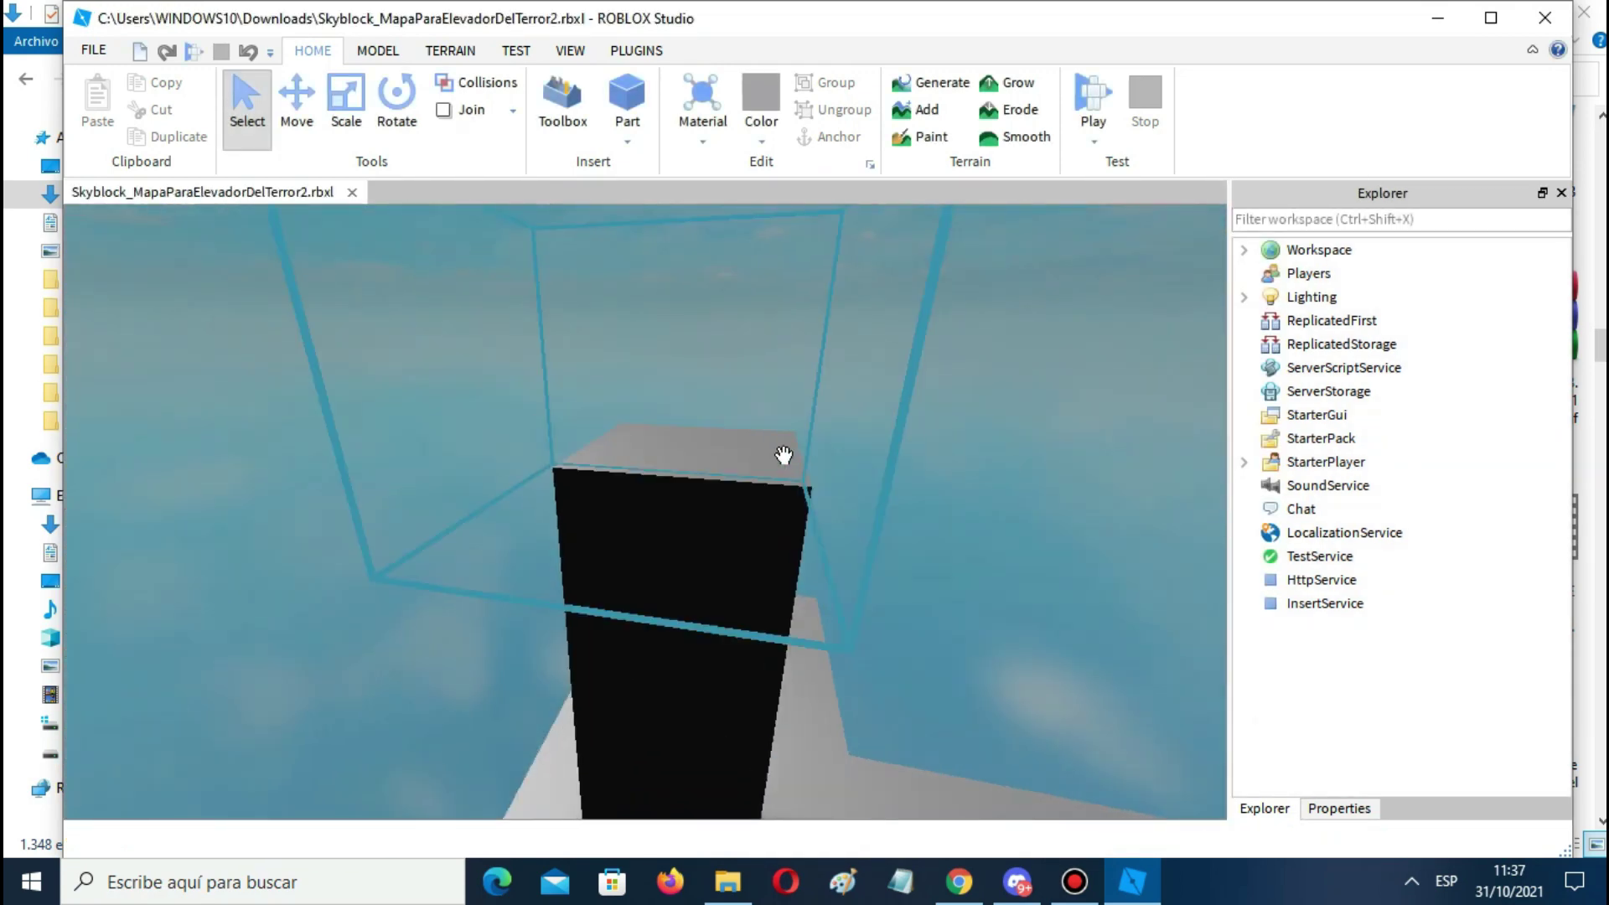
scroll(783, 456, down, 3)
scroll(782, 456, up, 6)
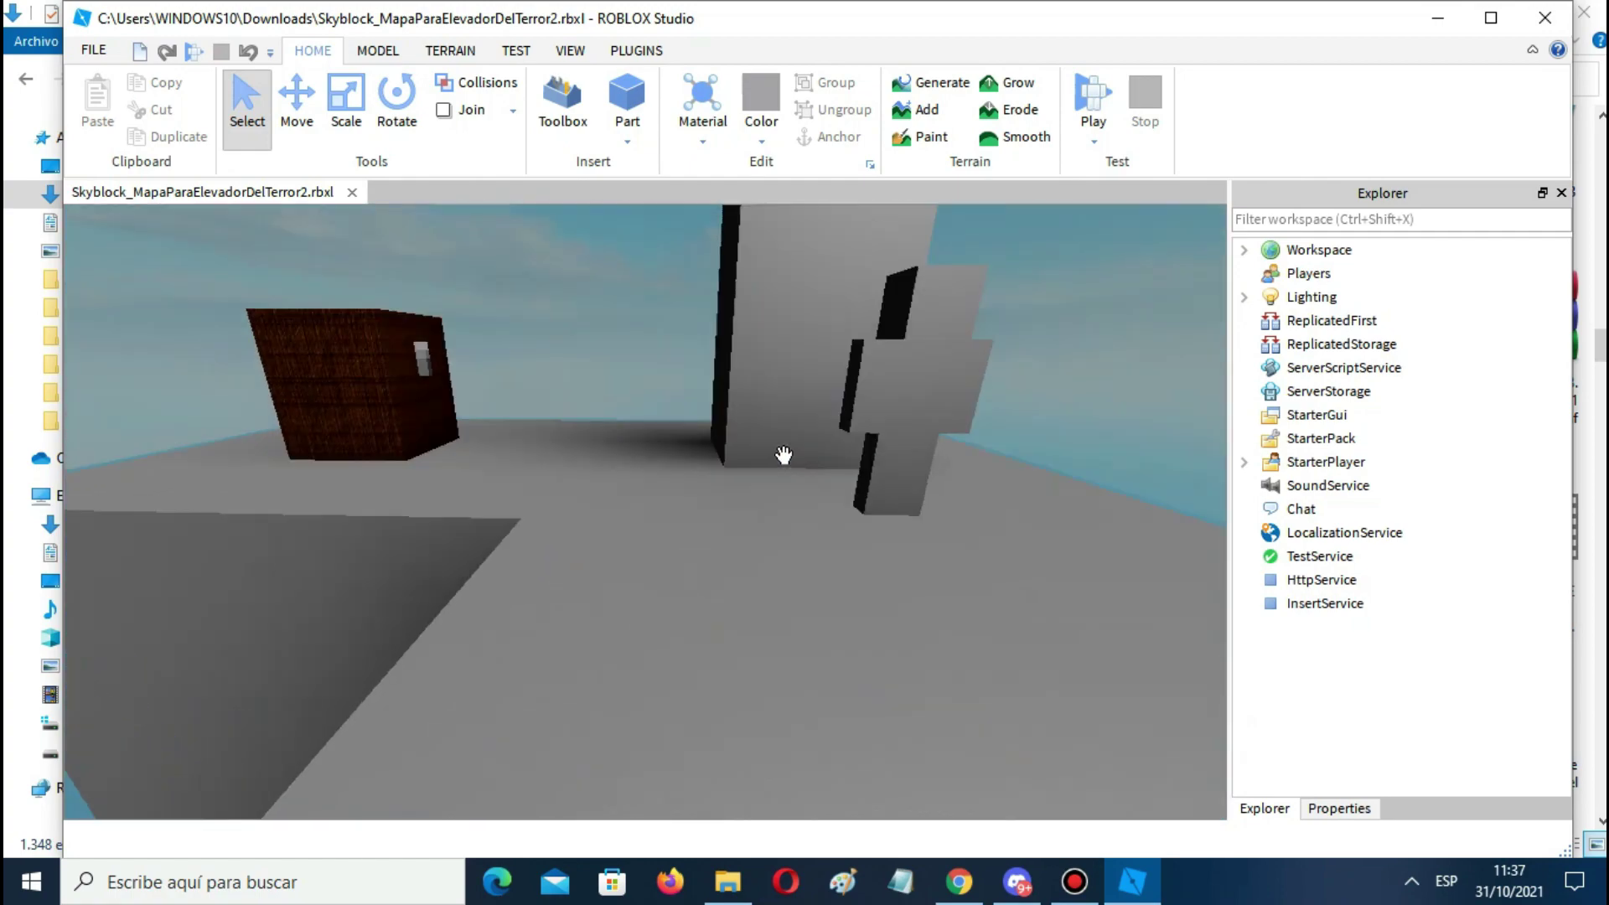
scroll(782, 456, up, 5)
scroll(783, 456, down, 8)
scroll(782, 456, up, 2)
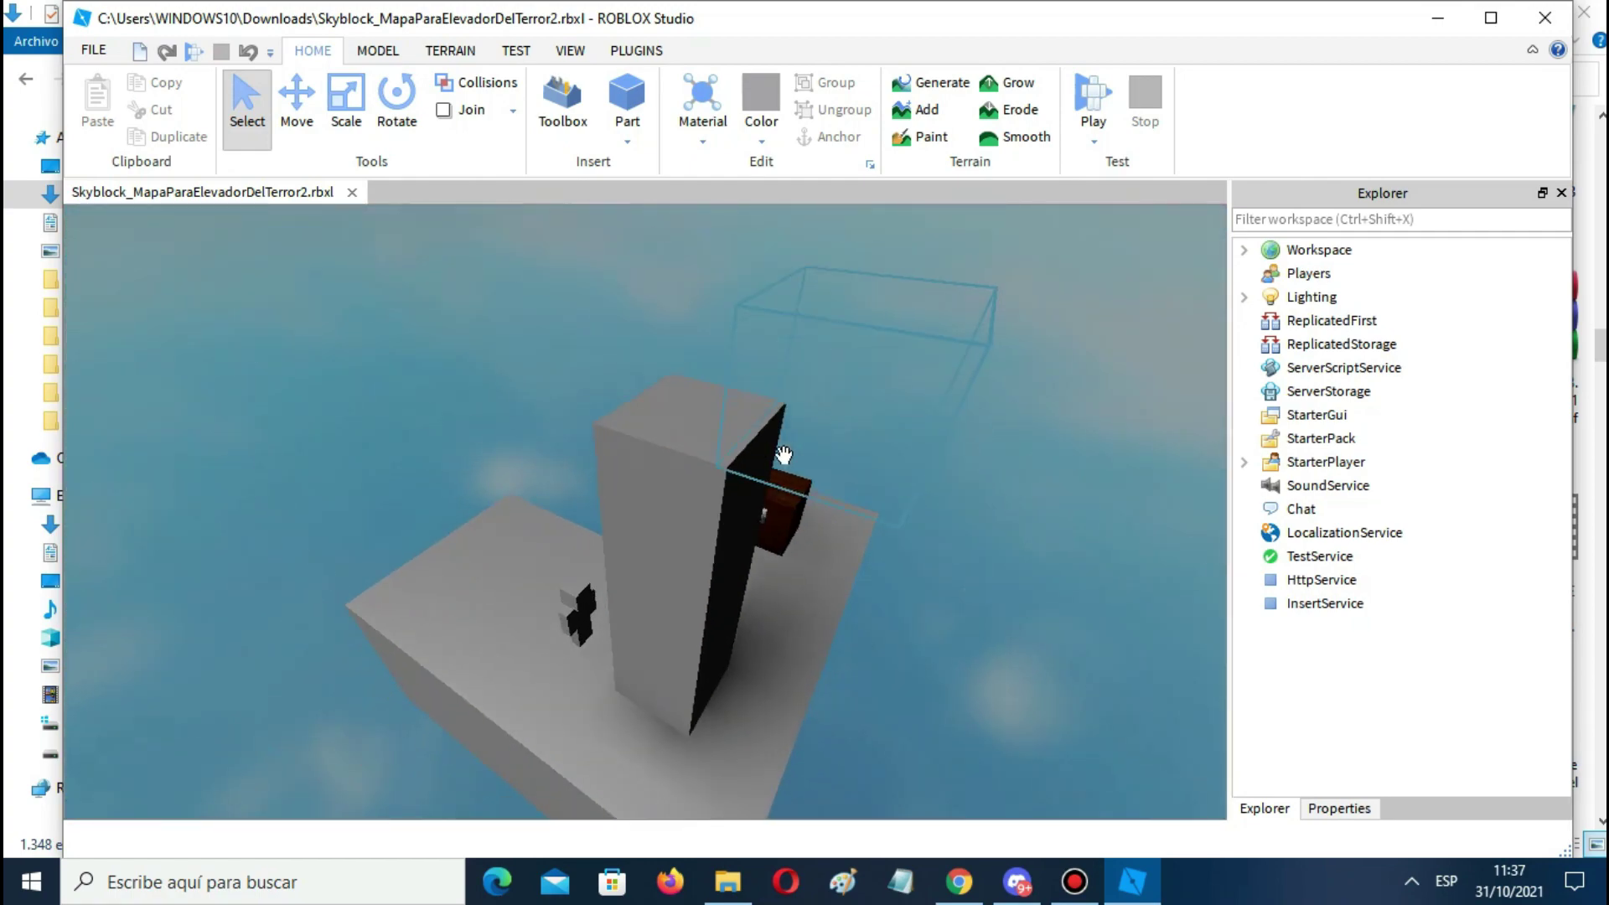
scroll(782, 456, up, 6)
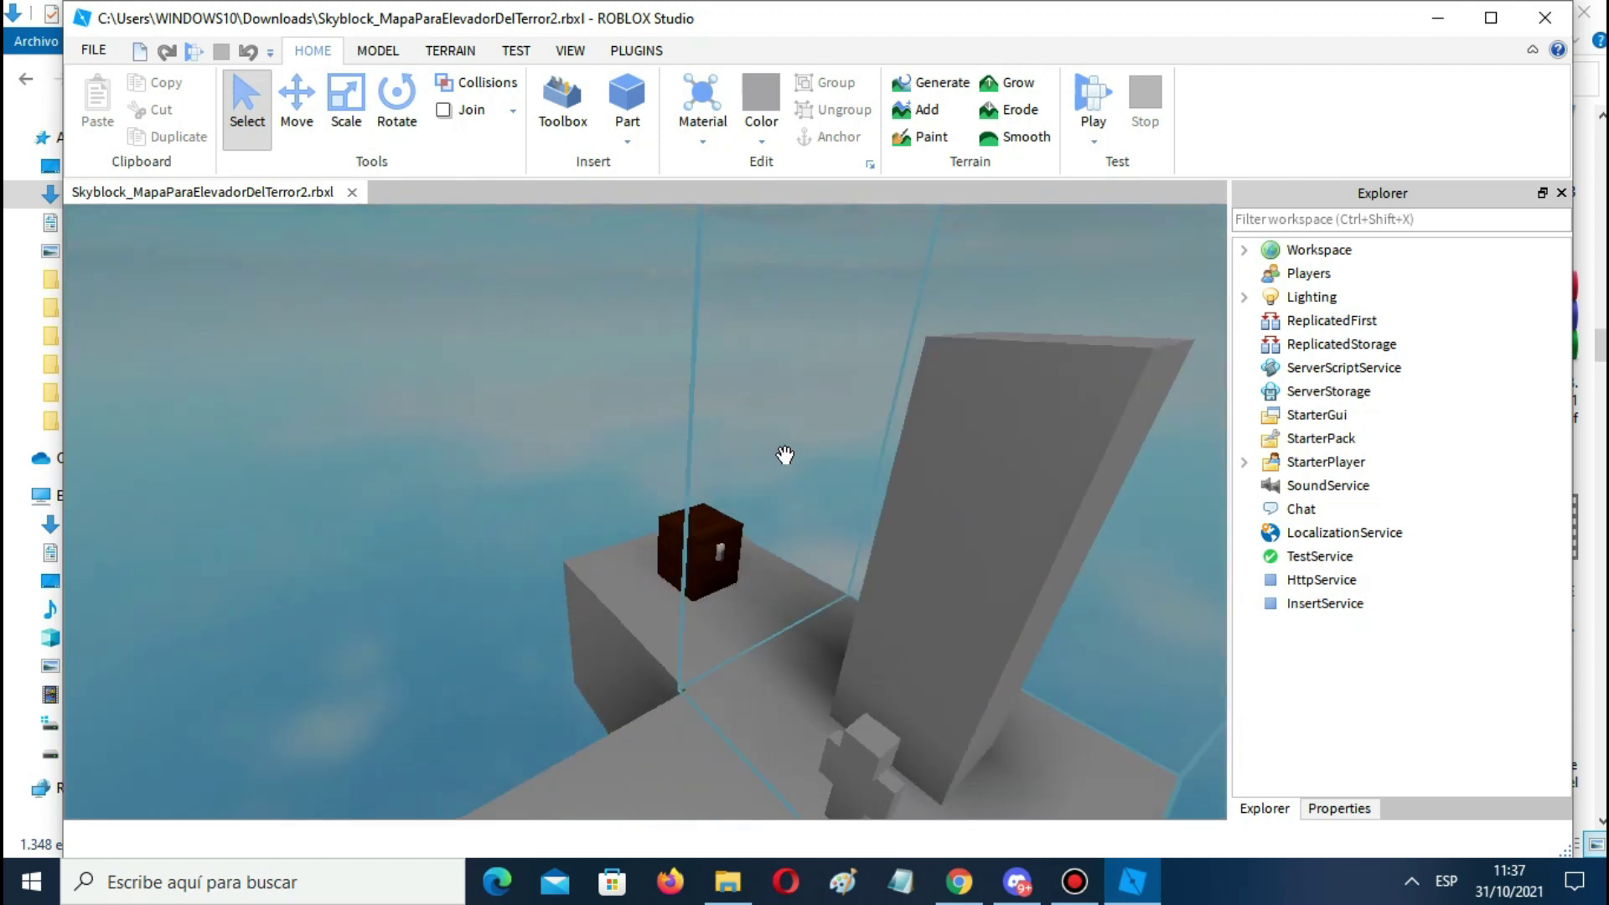
Playtest the Skyblock map with the default Play mode, look around the character, and stop the test
click(1084, 87)
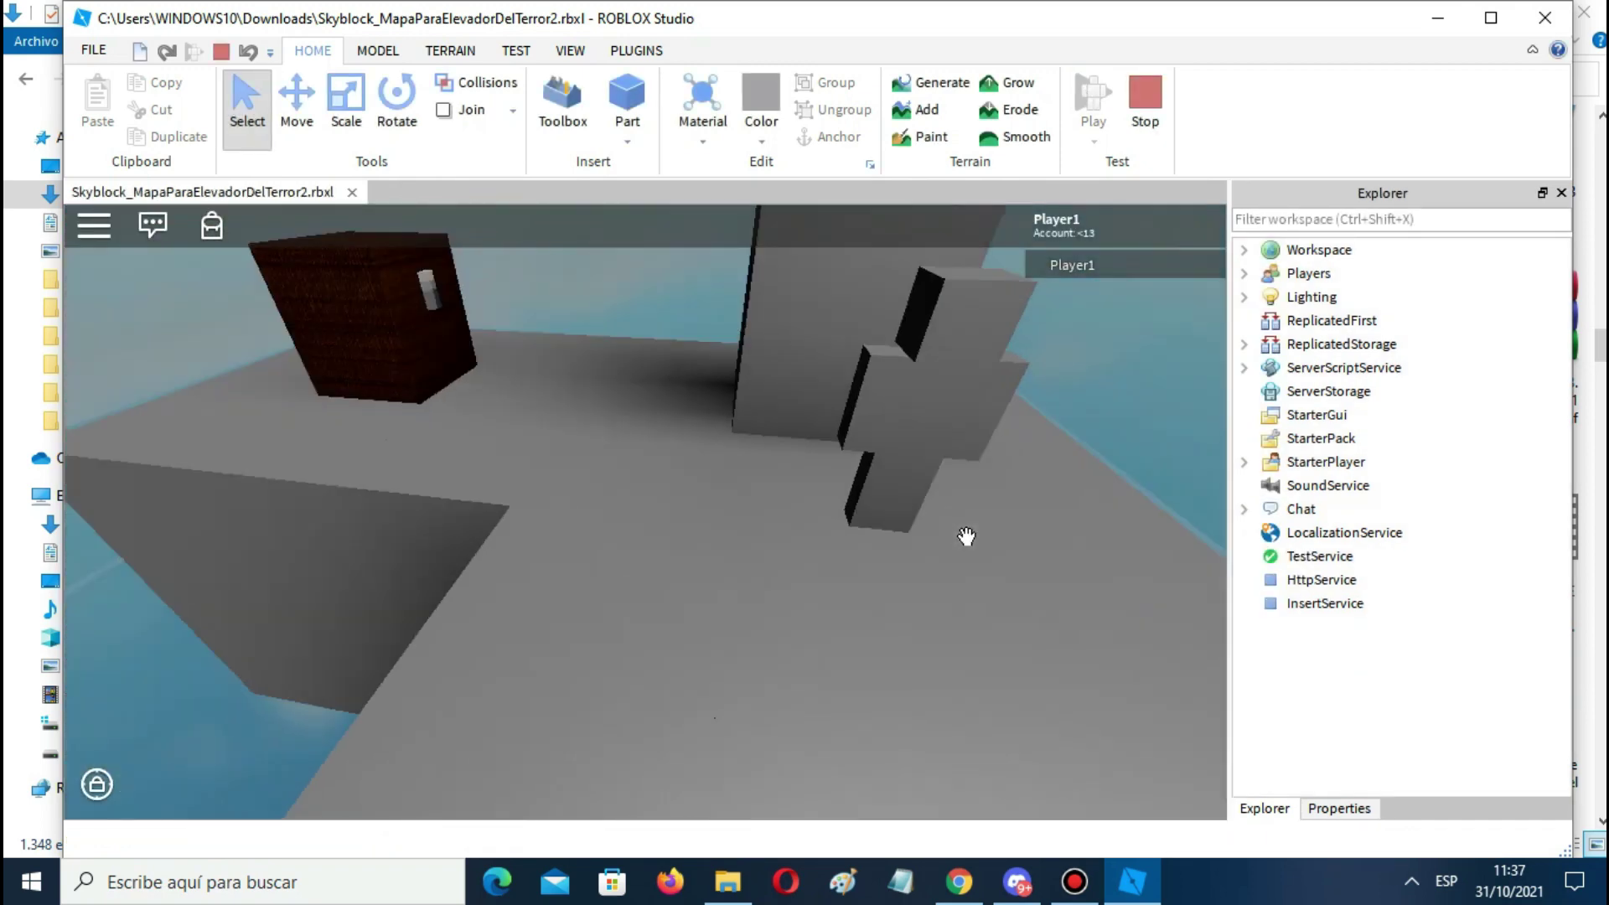
right_drag(966, 536, 966, 538)
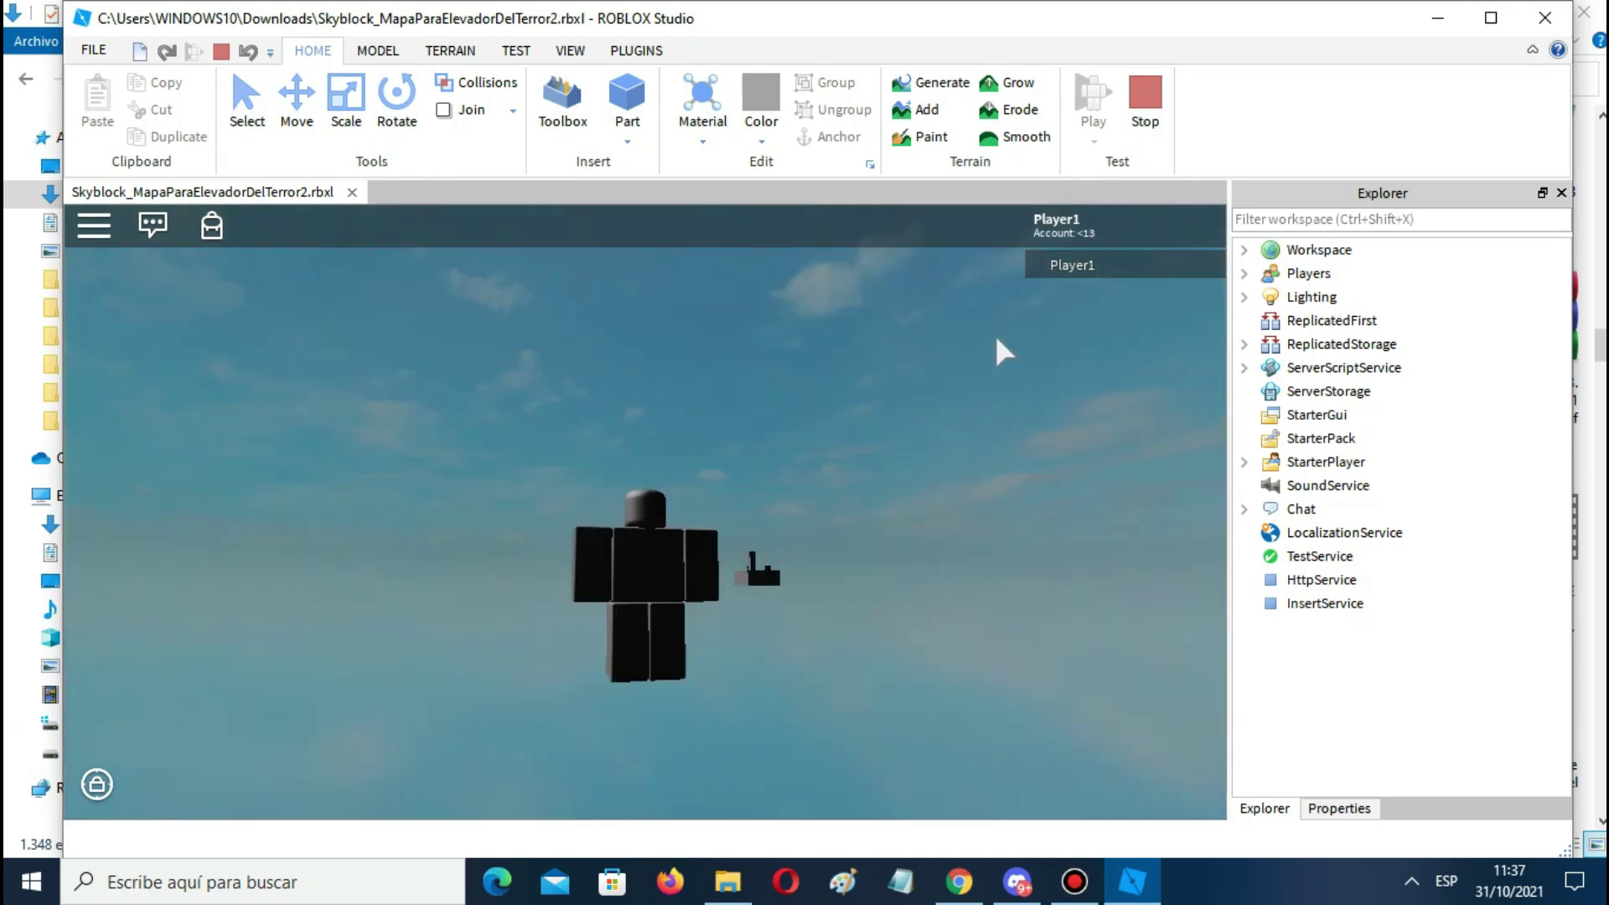
click(1146, 94)
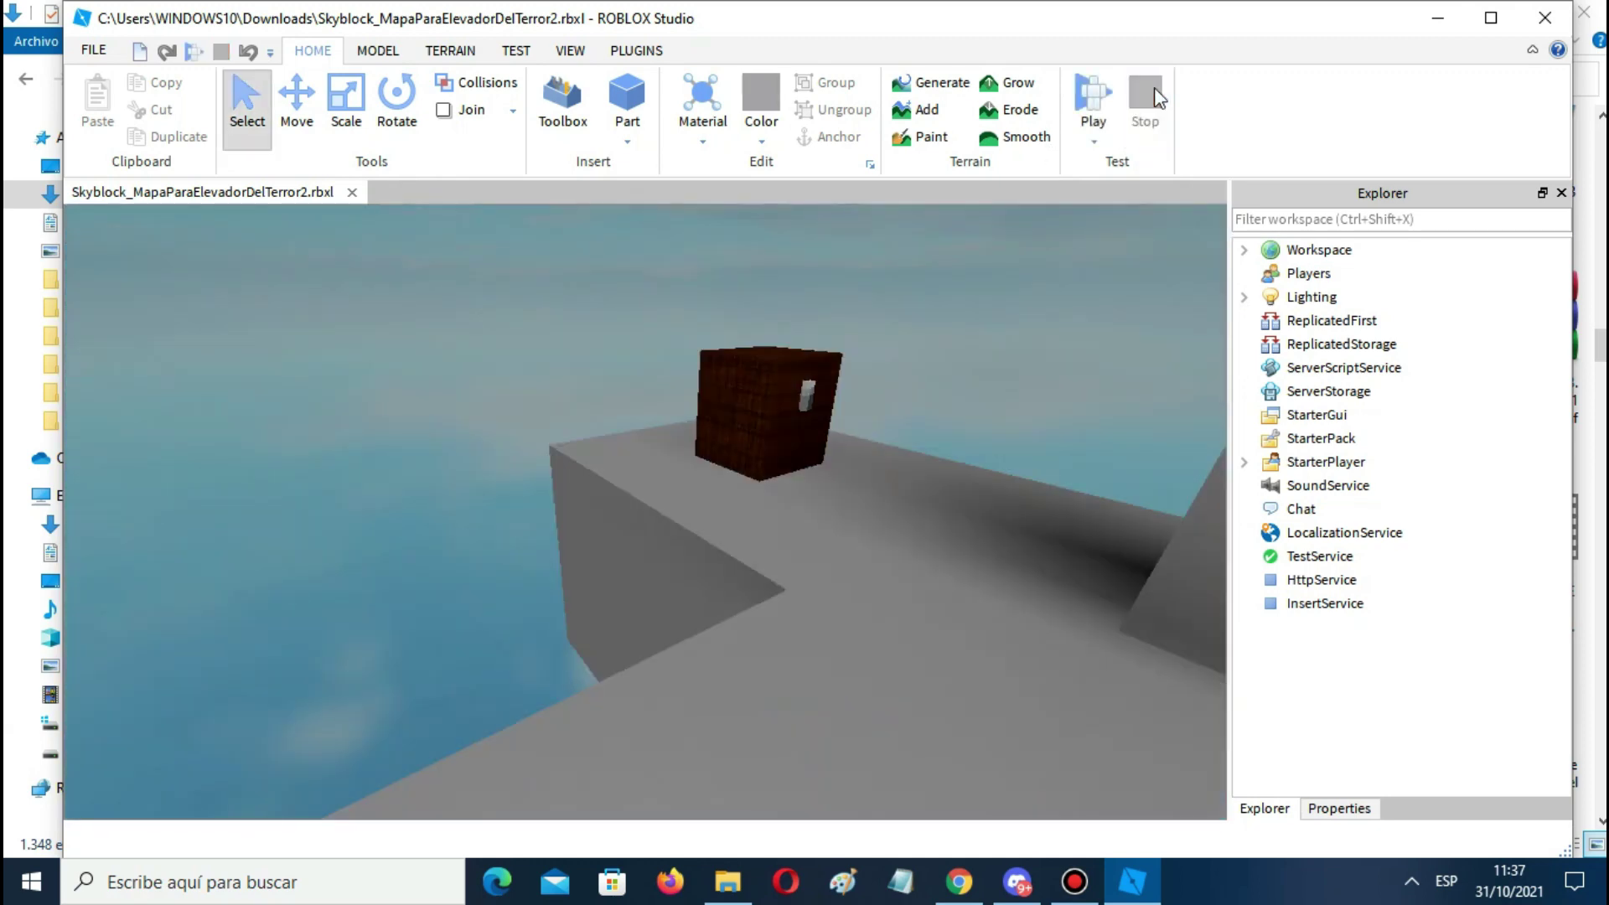
Start a Play Here test and expand ServerScriptService, ReplicatedStorage, Lighting and Players in the Explorer
click(1093, 140)
click(1109, 194)
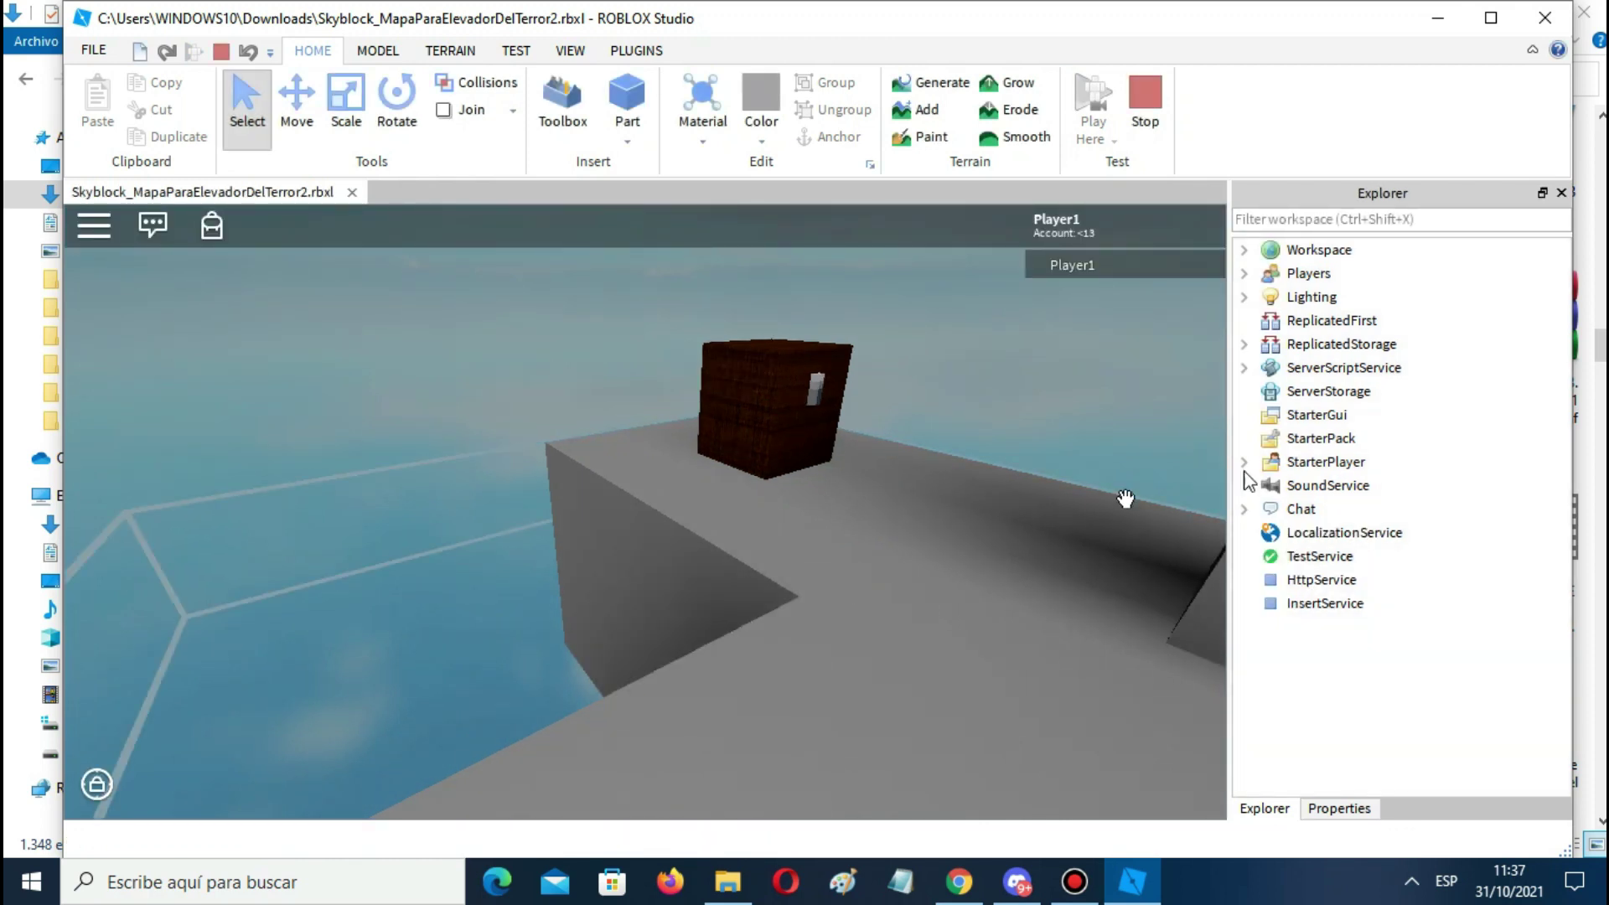
click(1244, 368)
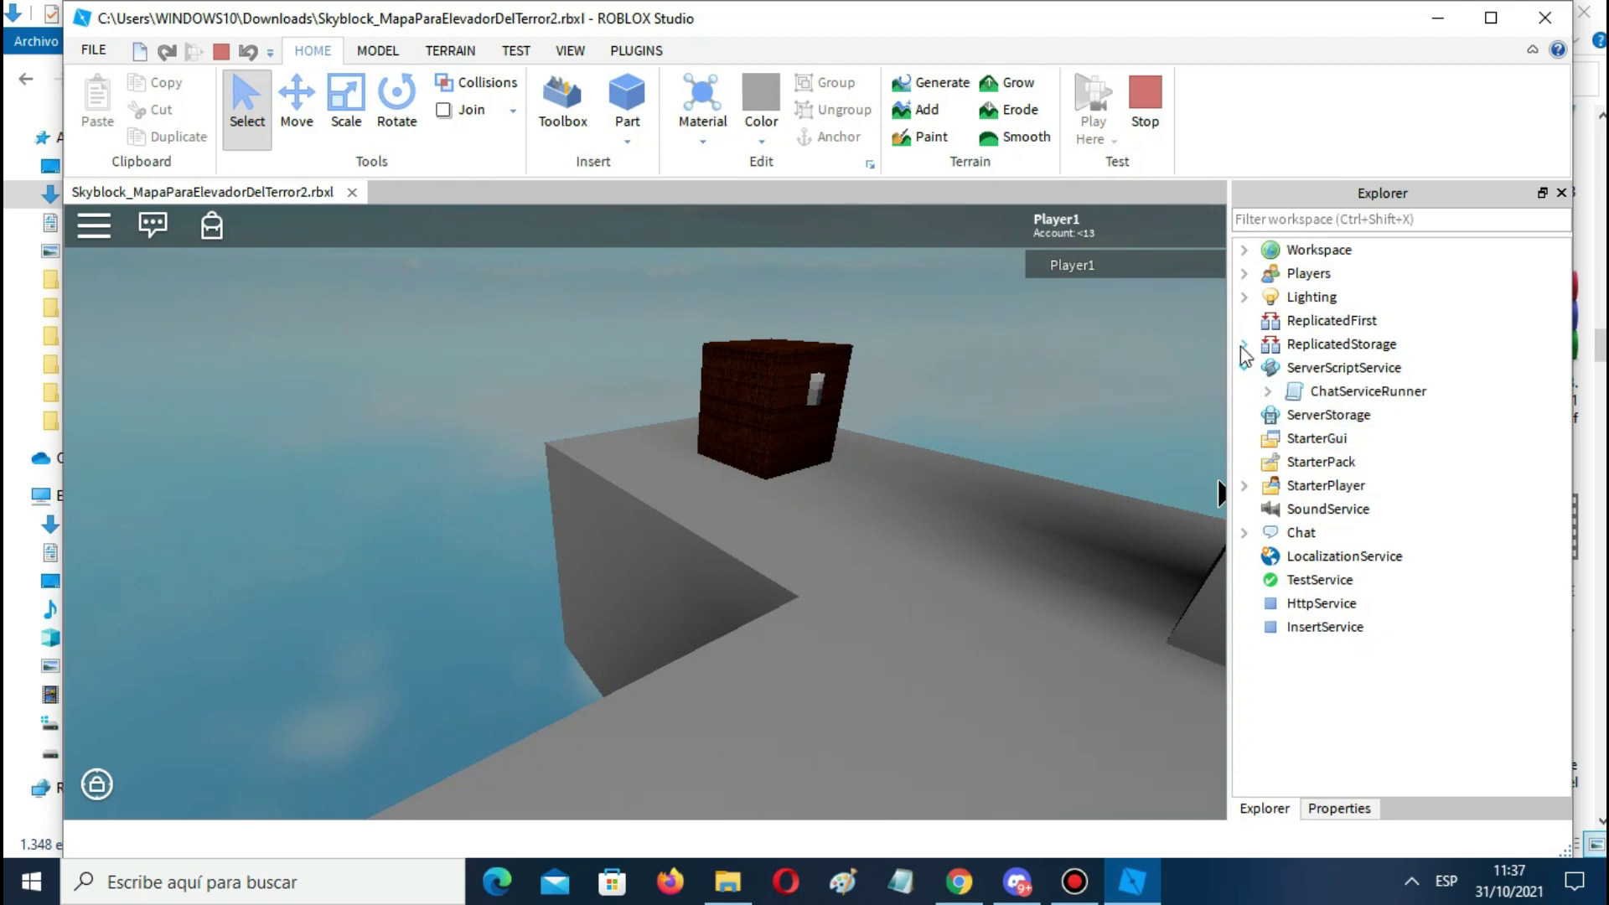
click(1242, 344)
click(1244, 297)
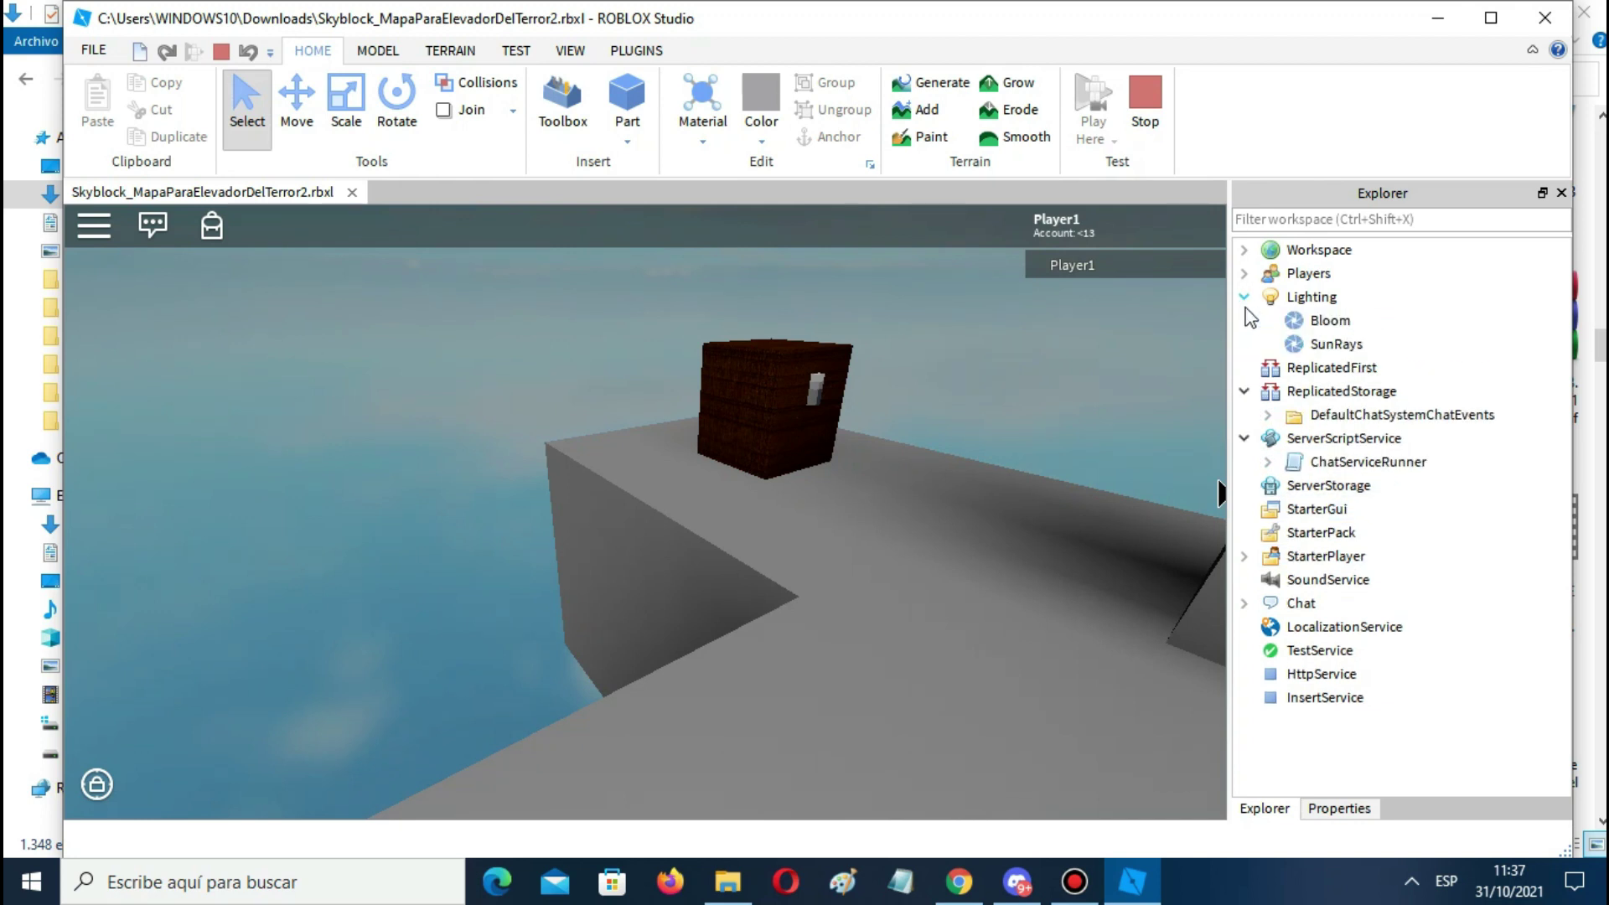
click(1244, 274)
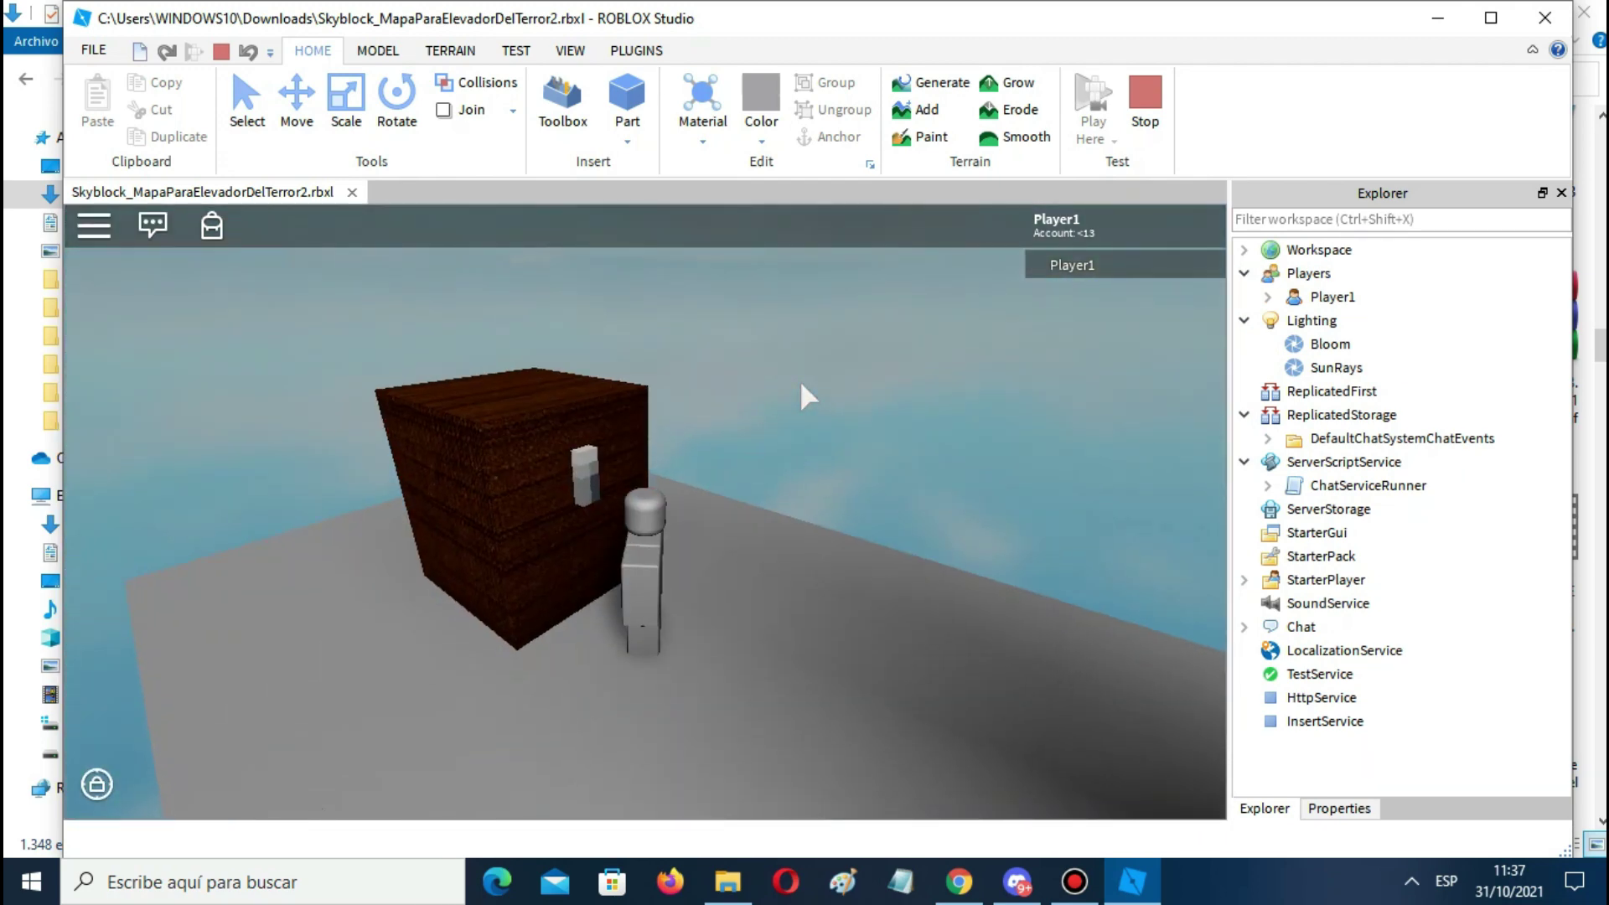
Switch to Chrome and open the retweeted Roblox post about the root cause and solution on the RN Noticias profile
key(alt+Tab)
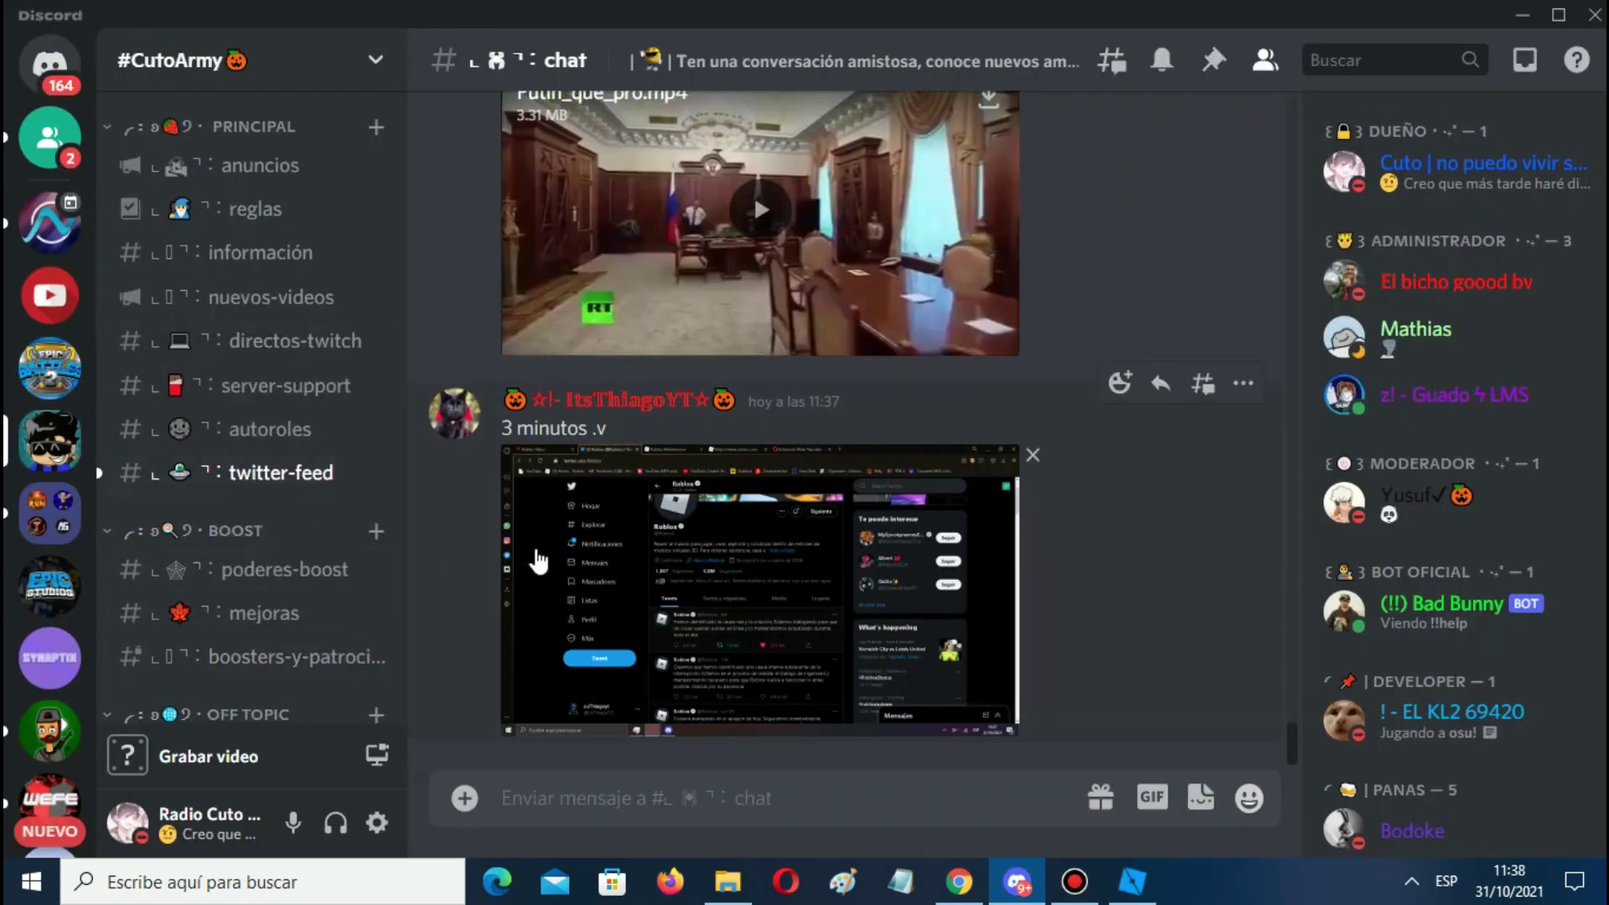
click(443, 776)
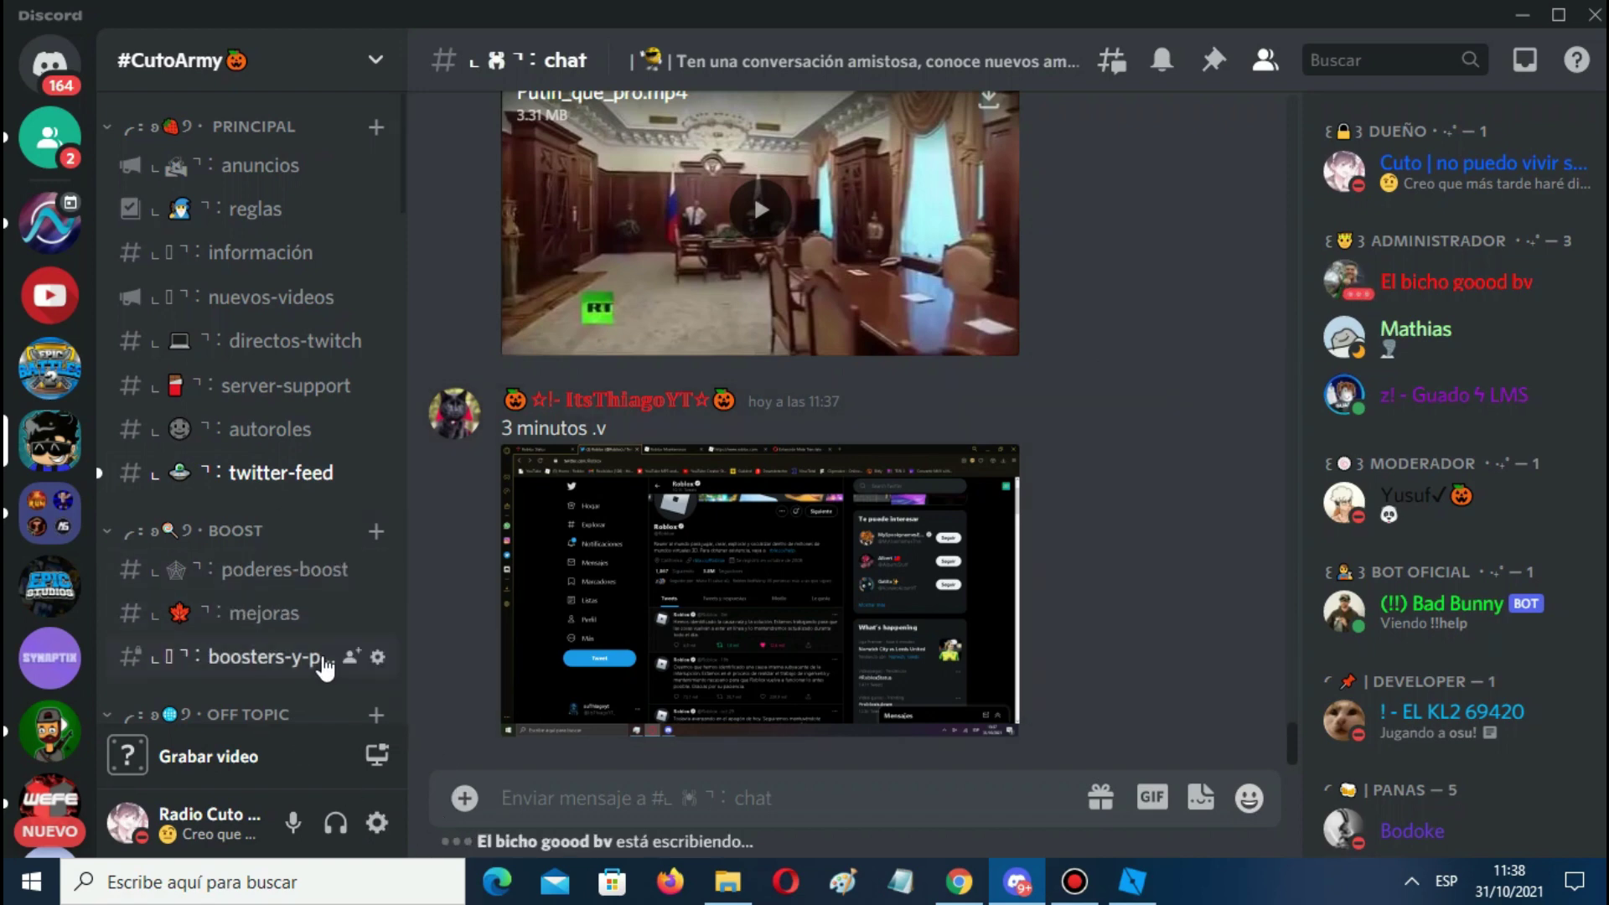
click(959, 882)
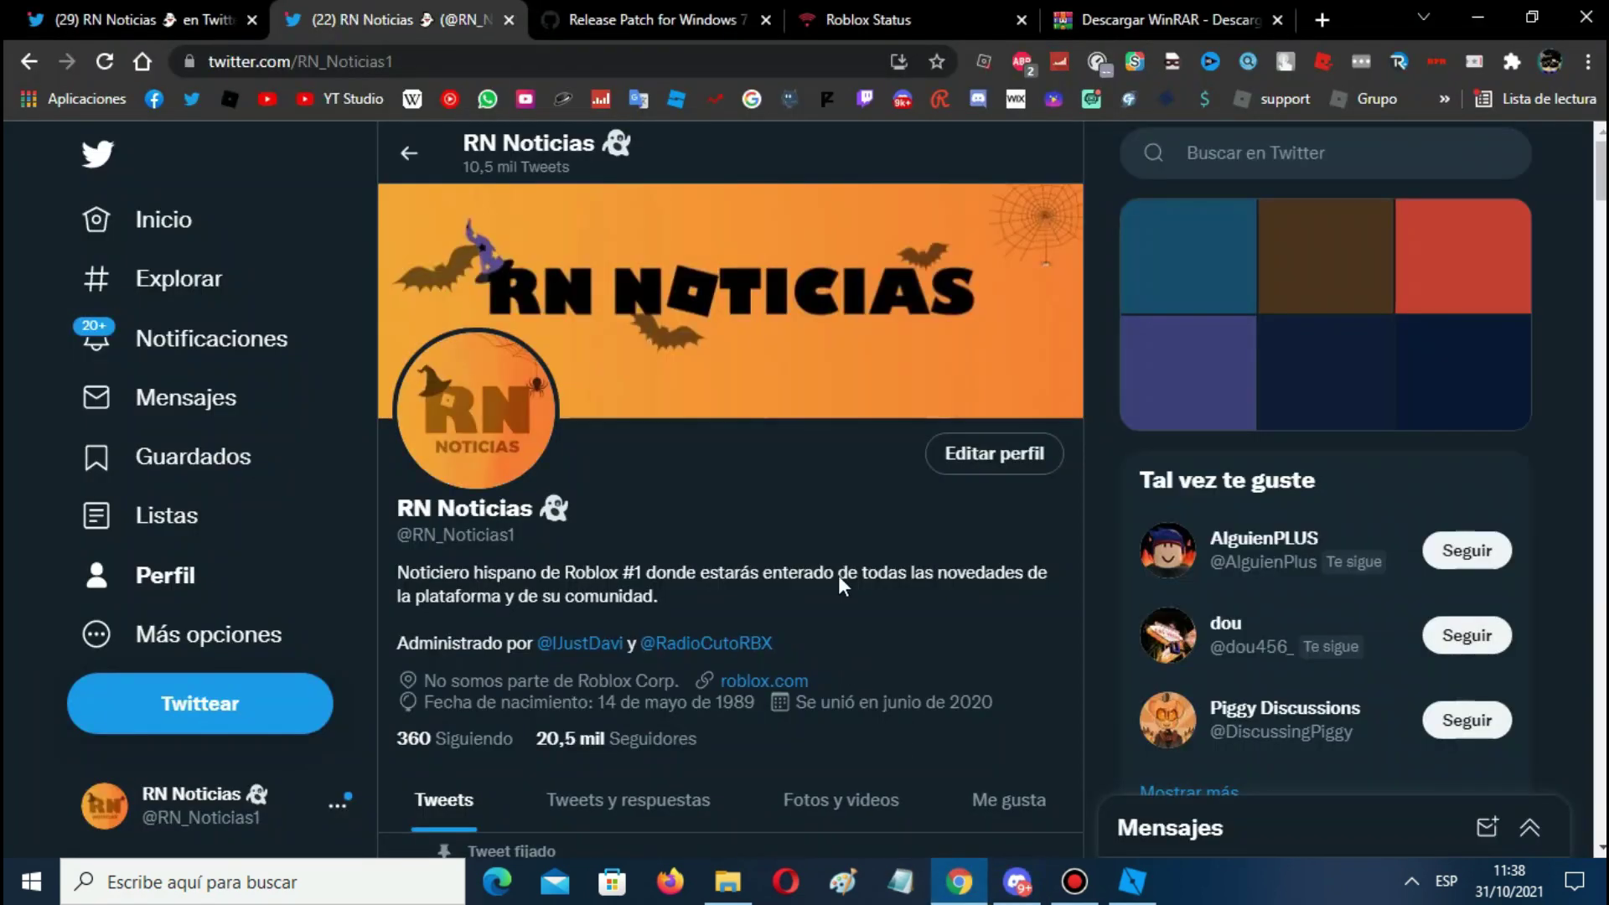
scroll(605, 575, down, 6)
scroll(604, 585, up, 6)
scroll(605, 575, down, 10)
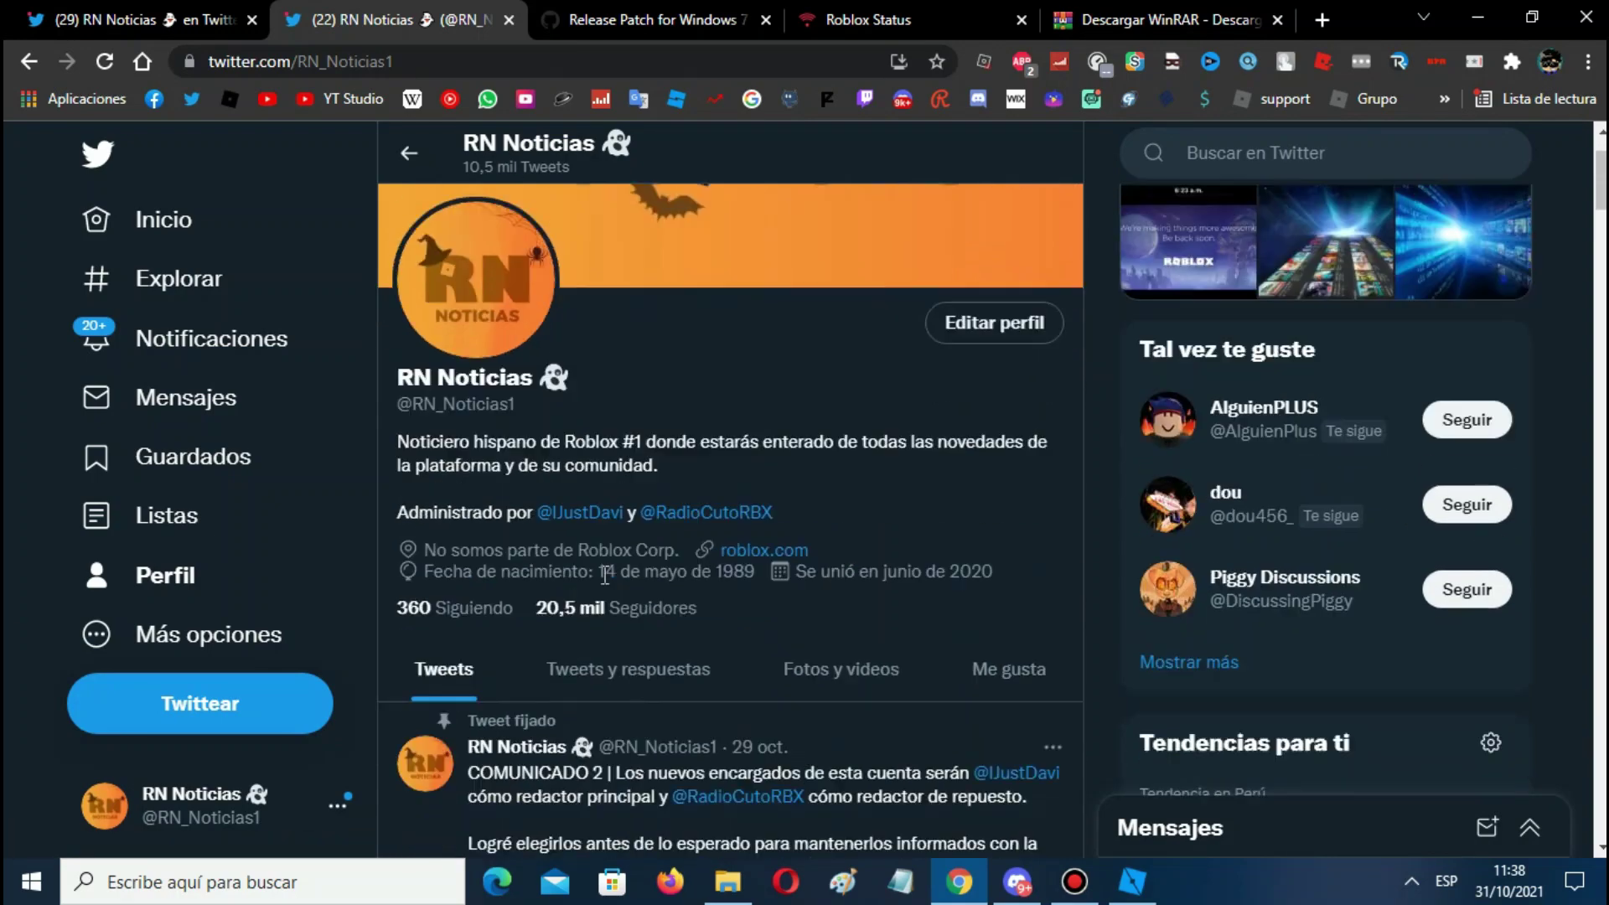
scroll(604, 575, down, 1)
click(863, 459)
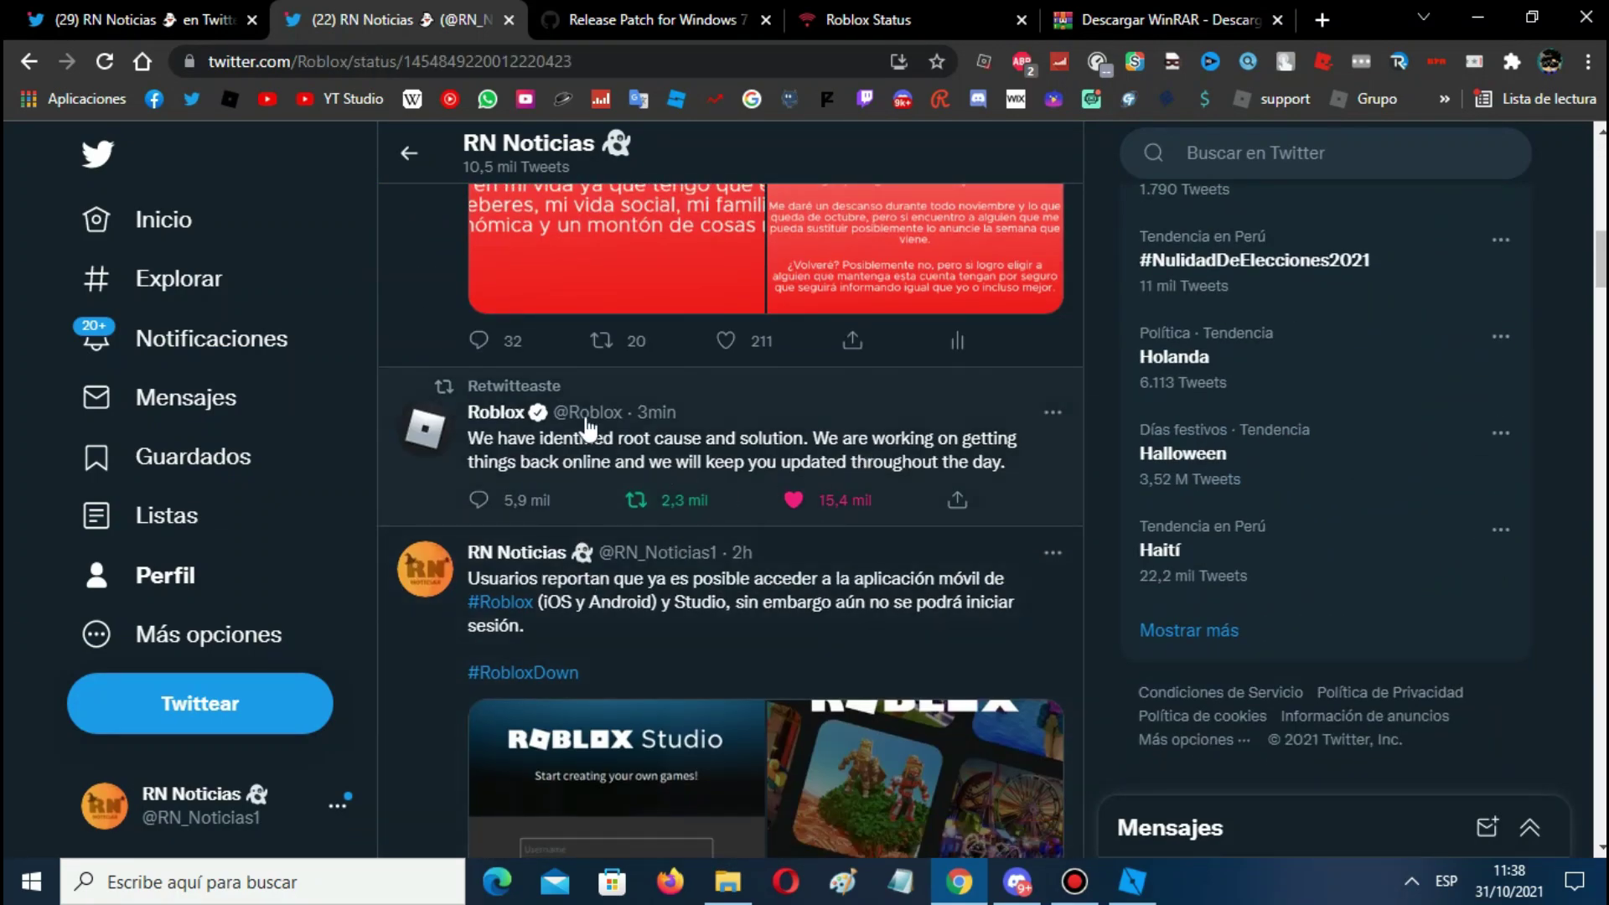
Translate the Roblox tweet into Spanish and read through the translated text
click(454, 405)
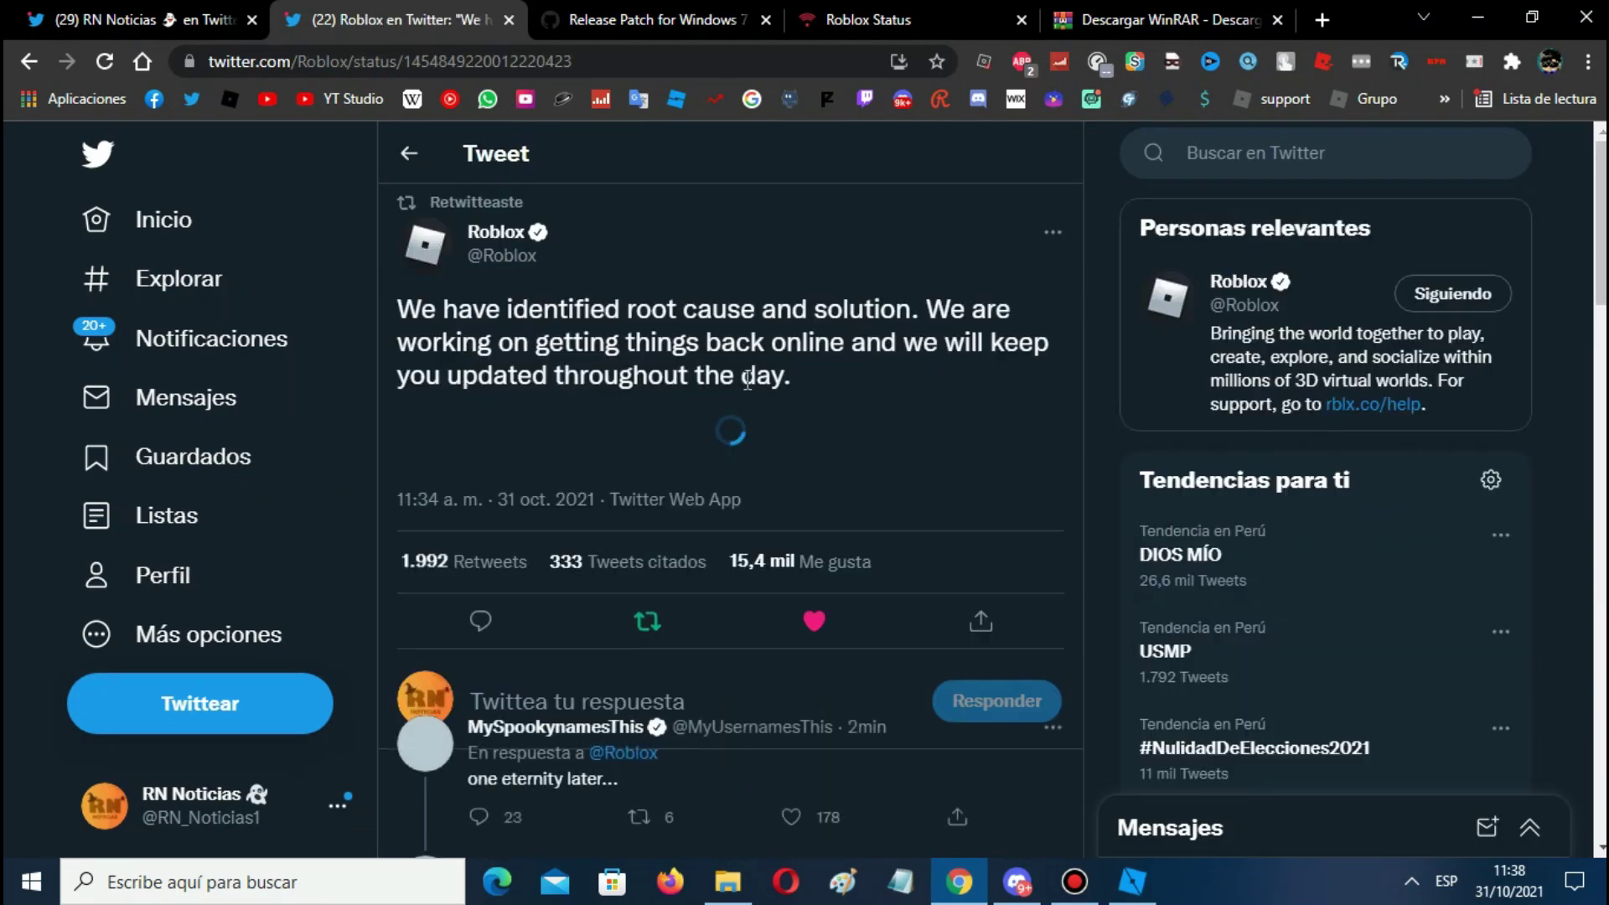
drag(412, 436, 988, 478)
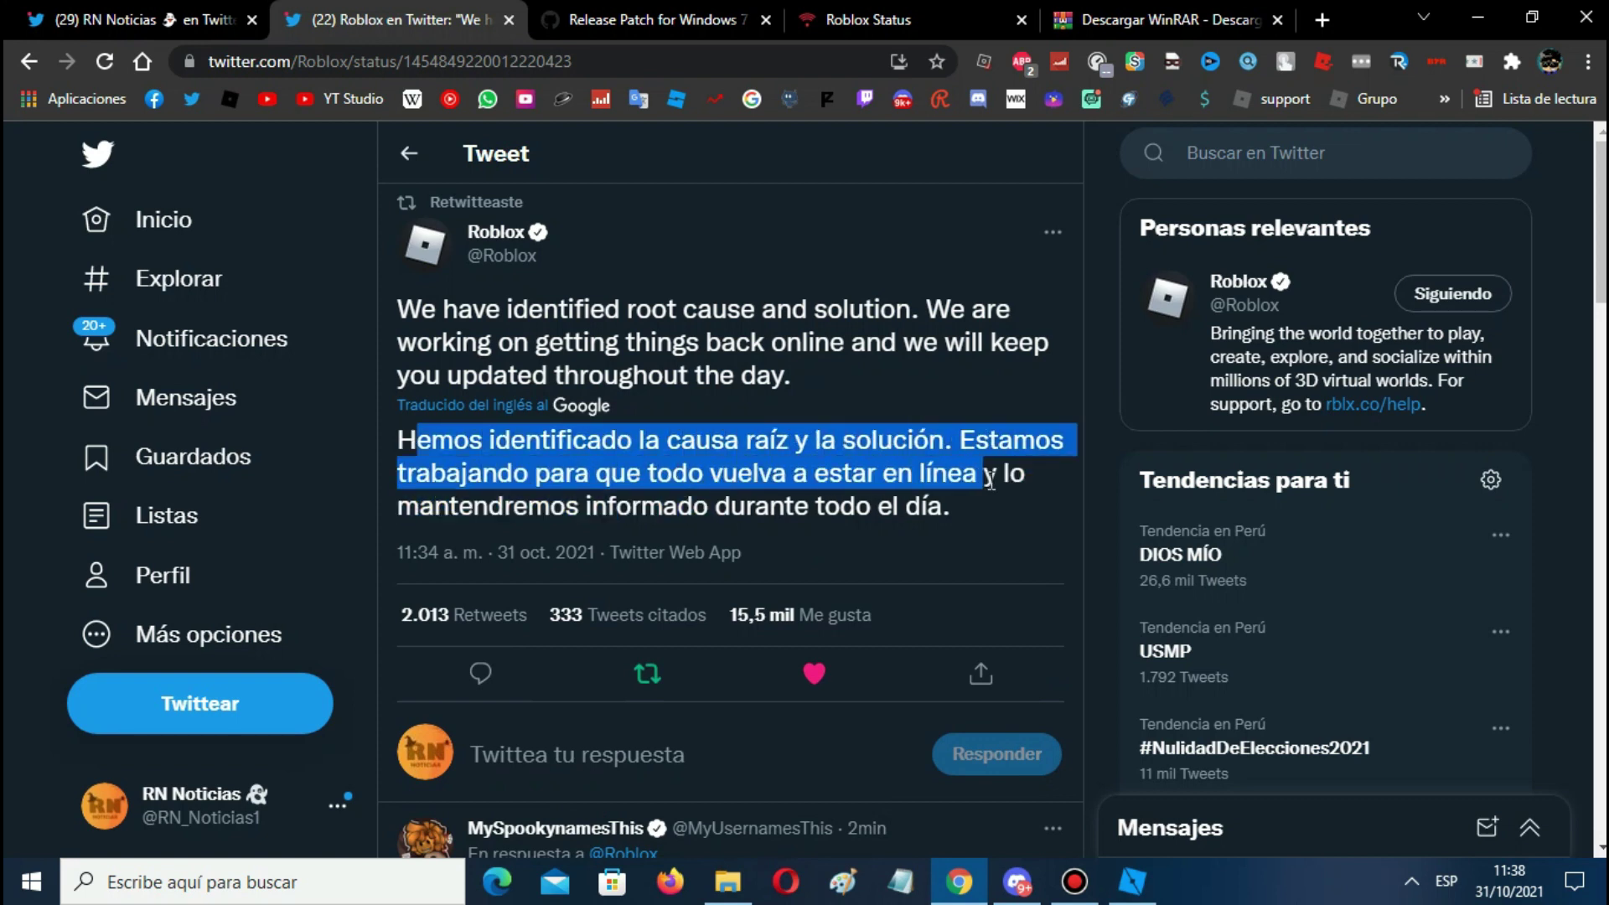
click(1011, 481)
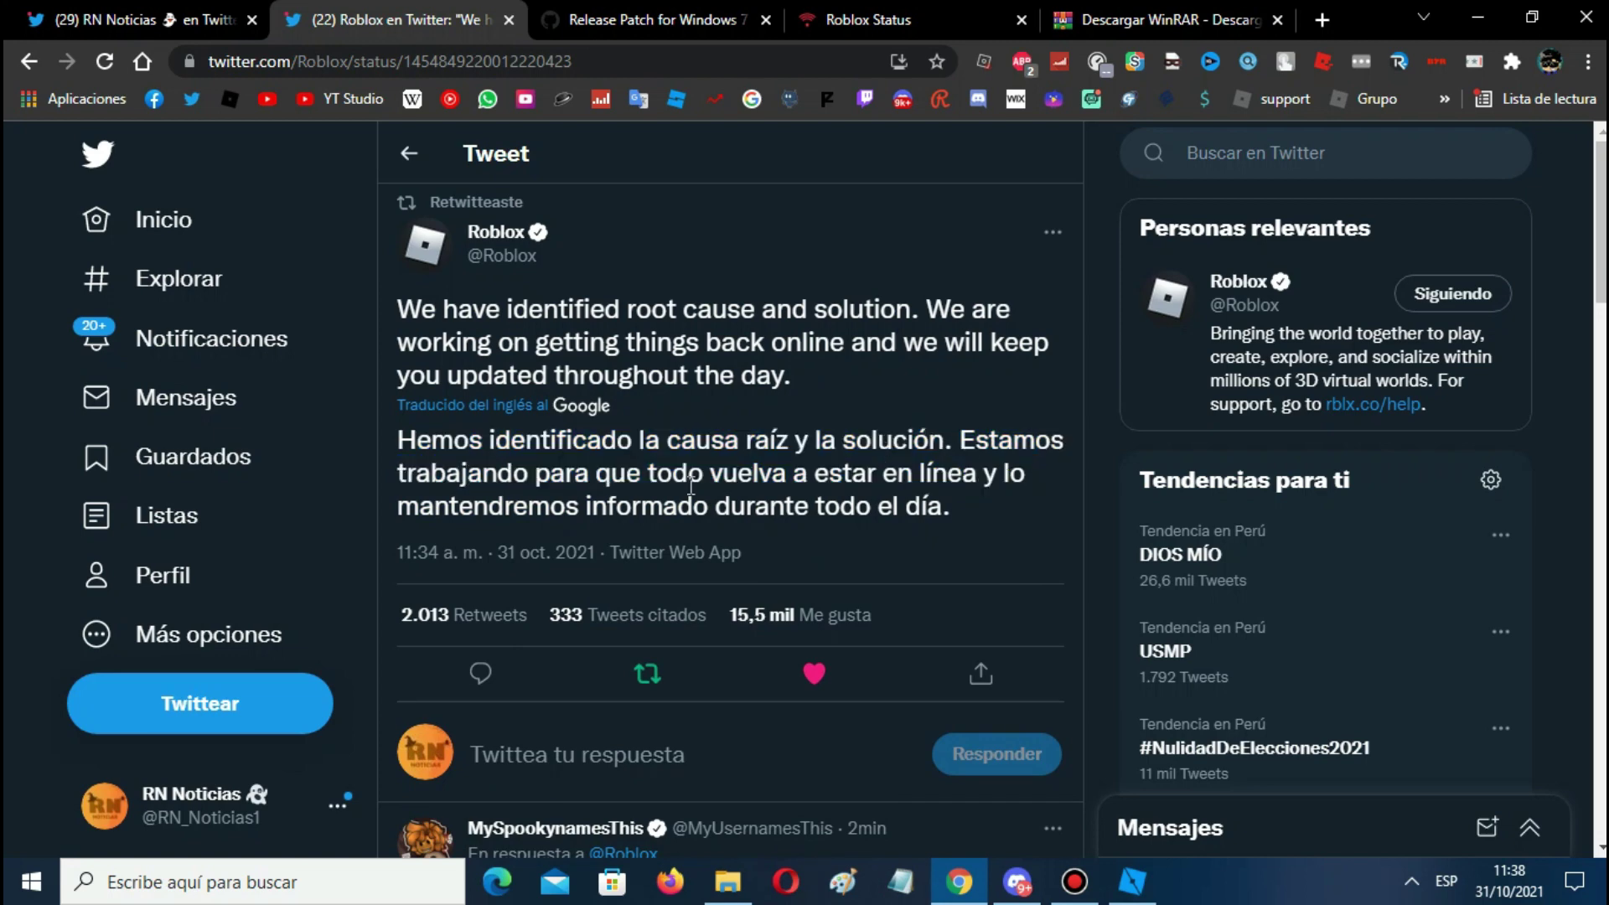
Return to the RN Noticias profile and reopen the retweeted Roblox post about the outage
click(409, 154)
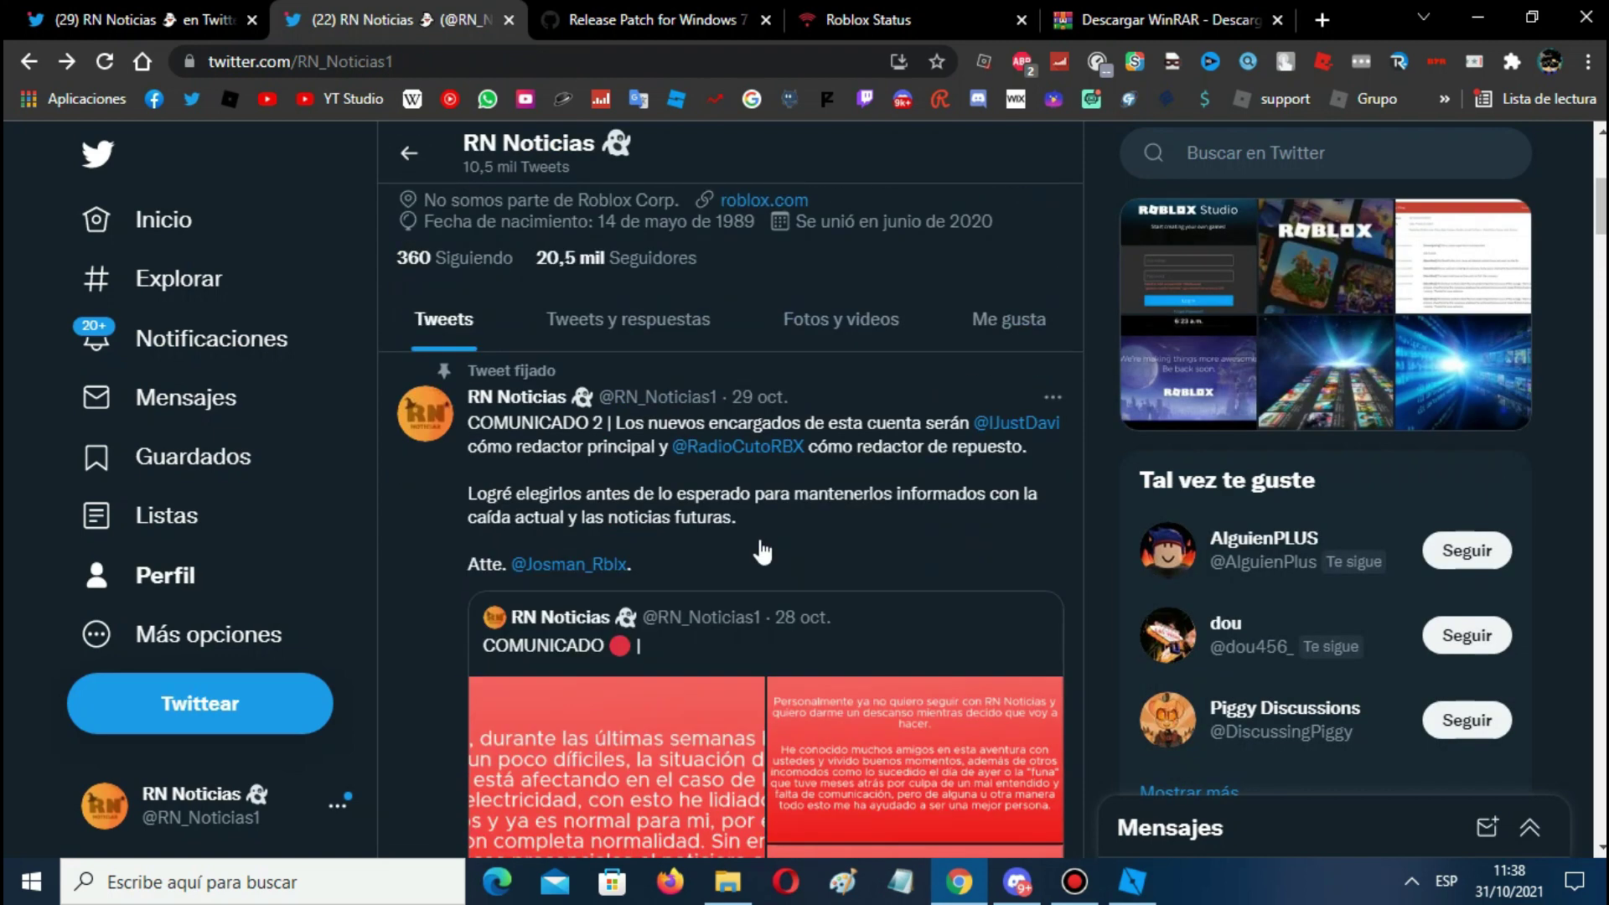
scroll(759, 540, down, 5)
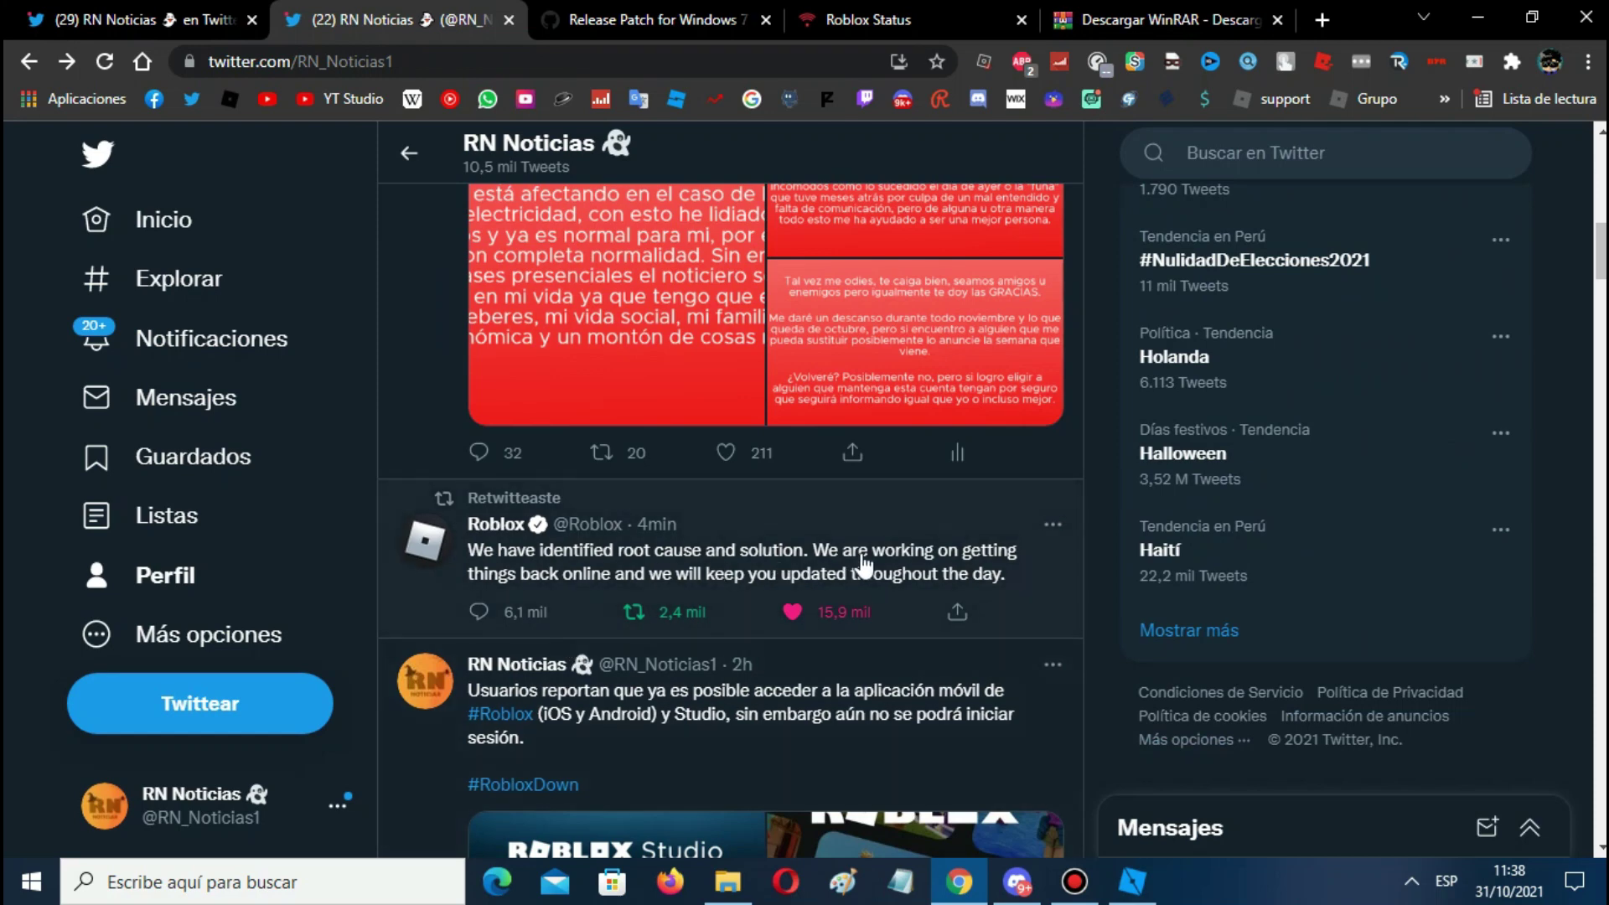
click(857, 557)
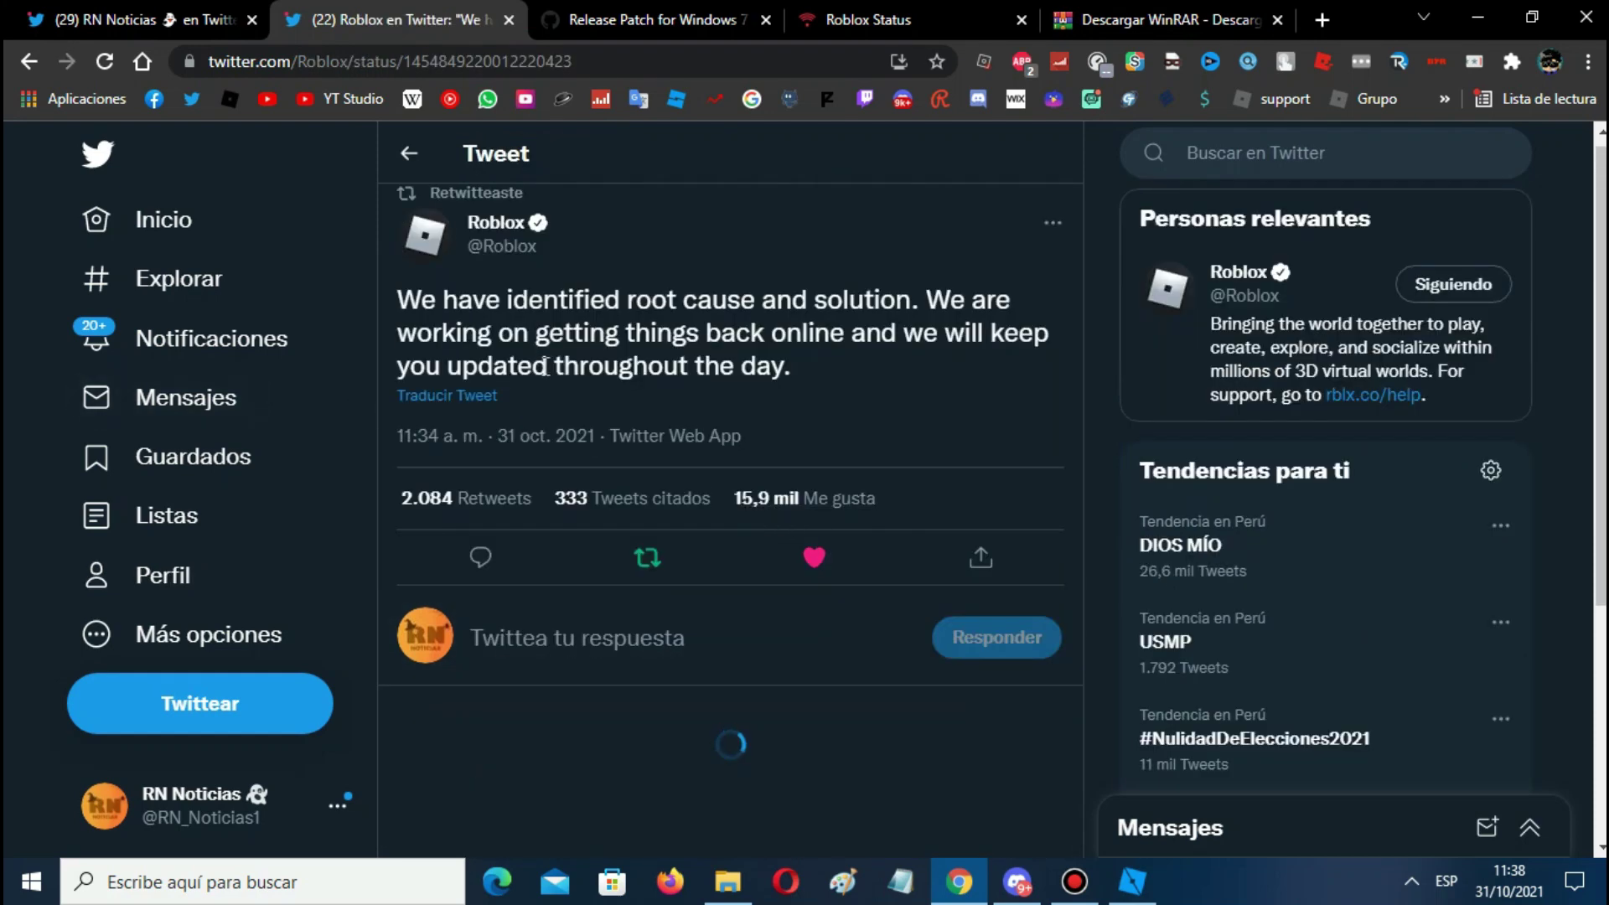